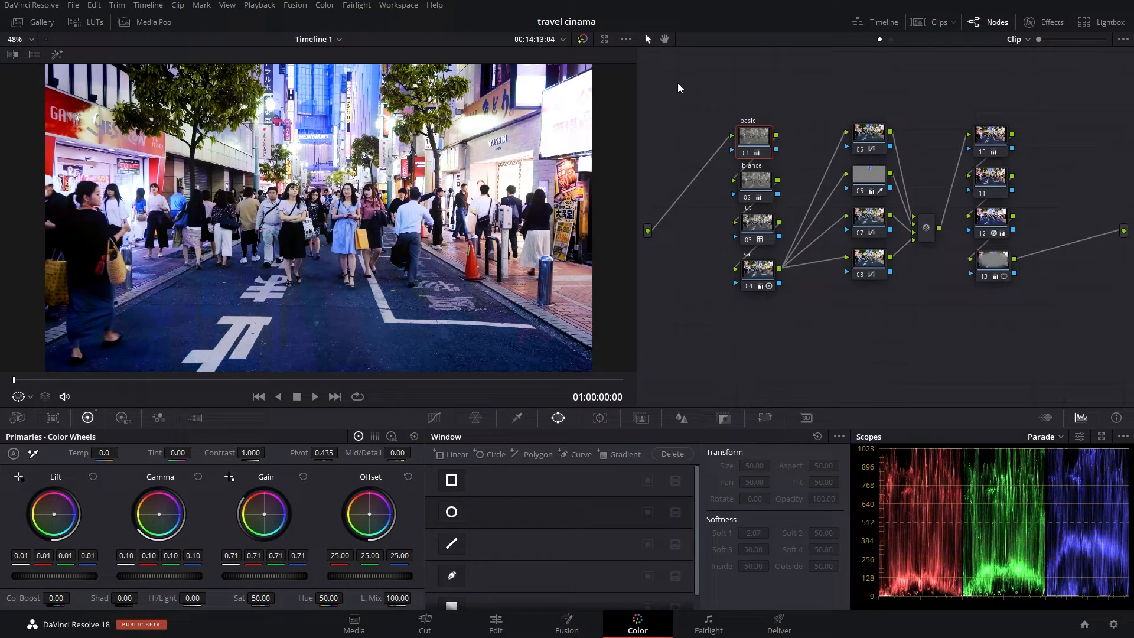
# - Select all nodes and toggle them off and back on to compare the ungraded and graded image
pyautogui.moveTo(678, 82); pyautogui.dragTo(1037, 324)
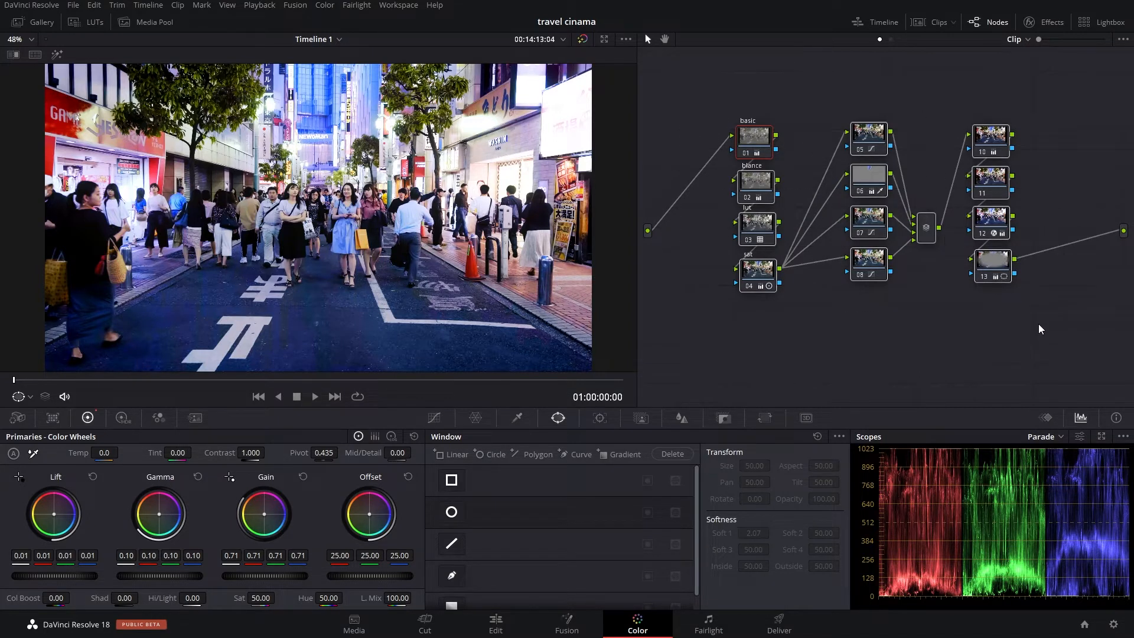
pyautogui.hotkey('ctrl', 'd')
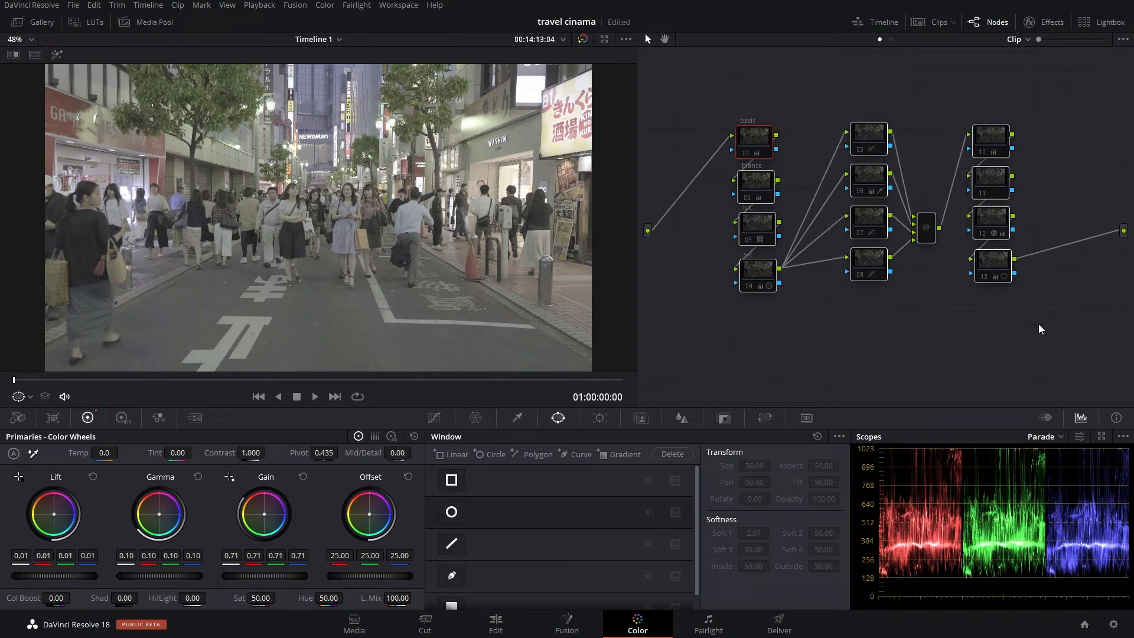
pyautogui.hotkey('ctrl', 'd')
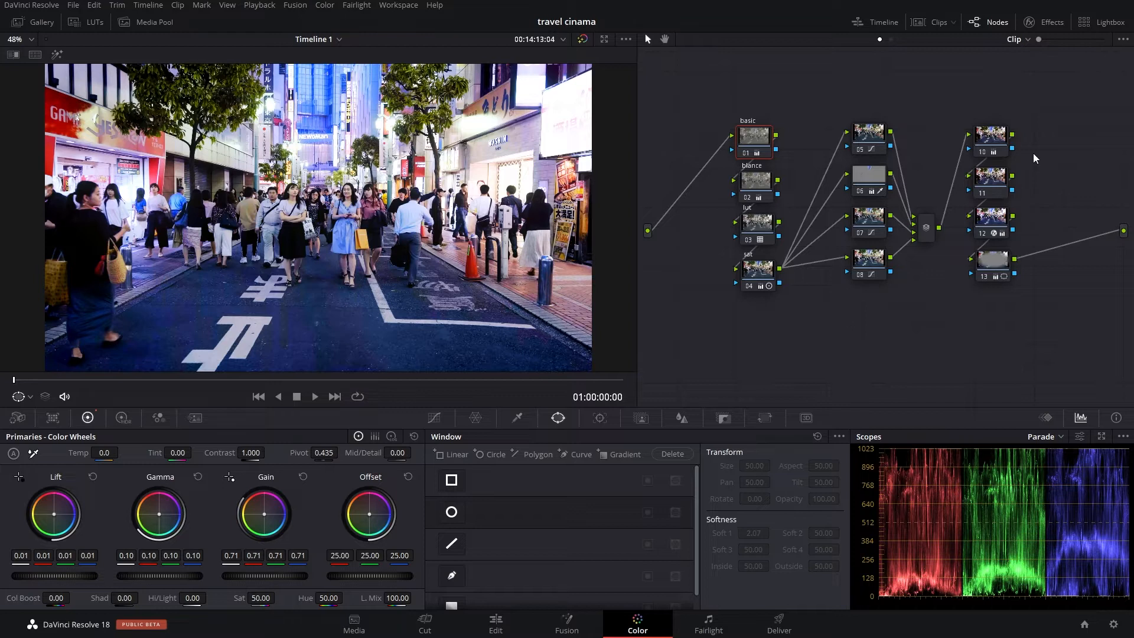
# - Box-select each column of nodes in turn to demonstrate selecting groups of nodes
pyautogui.moveTo(713, 79); pyautogui.dragTo(807, 311)
pyautogui.click(842, 79)
pyautogui.moveTo(841, 79); pyautogui.dragTo(906, 324)
pyautogui.moveTo(944, 87); pyautogui.dragTo(1029, 310)
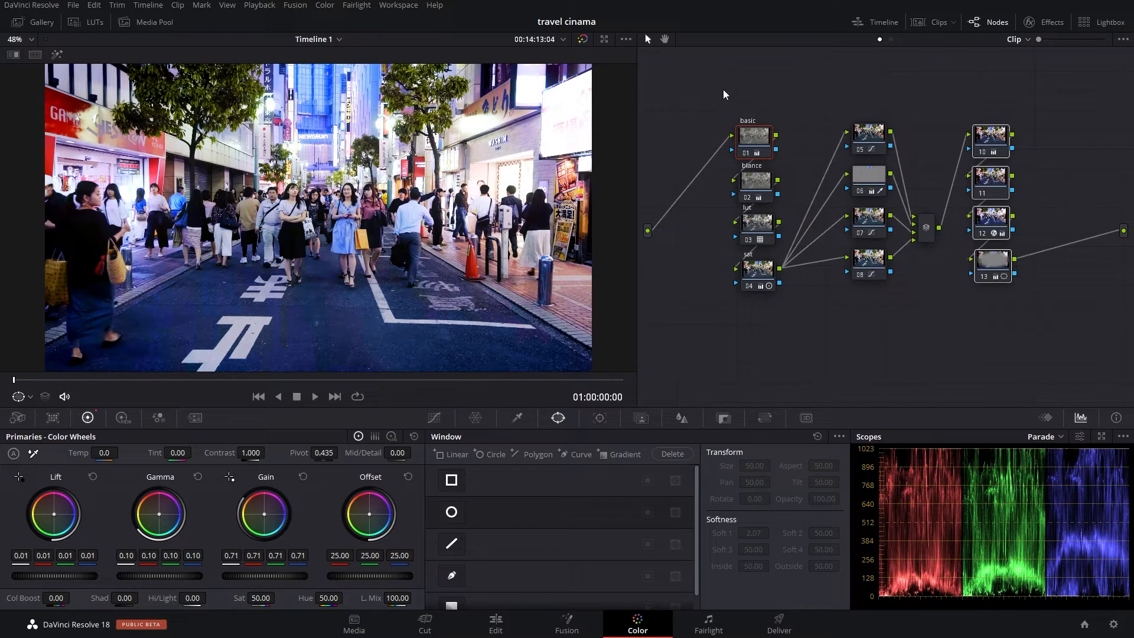
pyautogui.moveTo(722, 87); pyautogui.dragTo(793, 307)
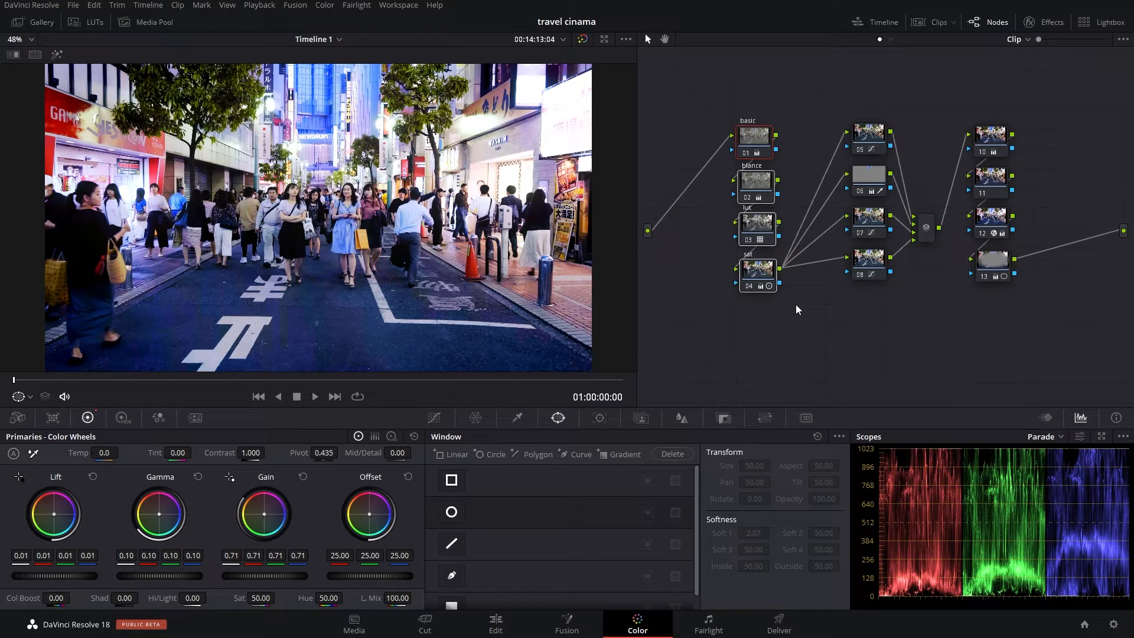
pyautogui.click(795, 303)
pyautogui.moveTo(827, 72); pyautogui.dragTo(919, 289)
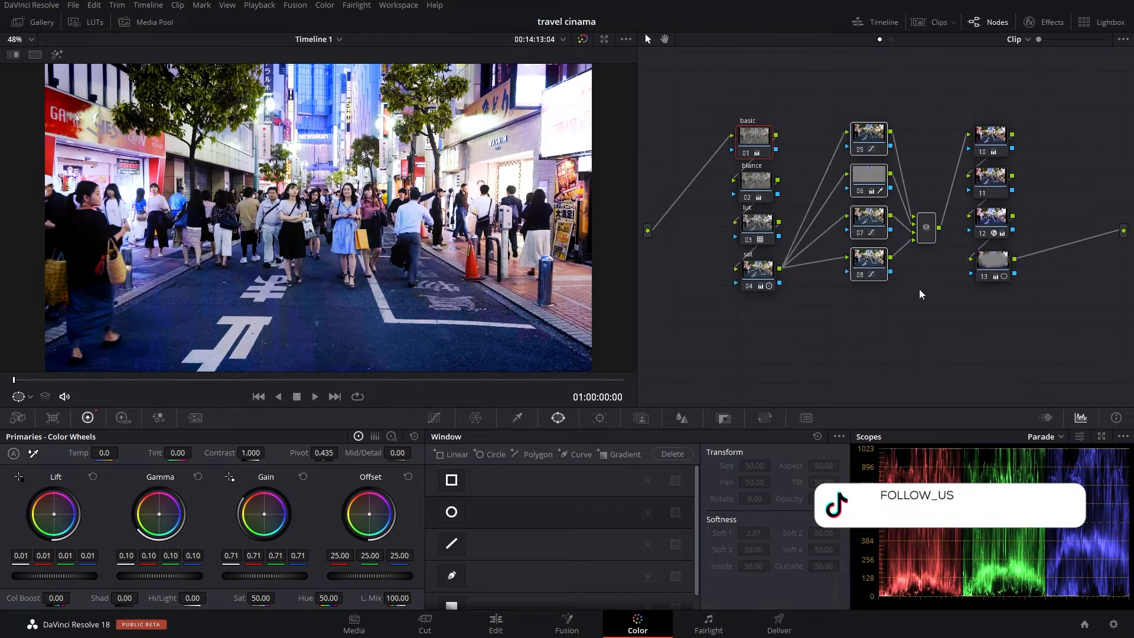
pyautogui.click(920, 294)
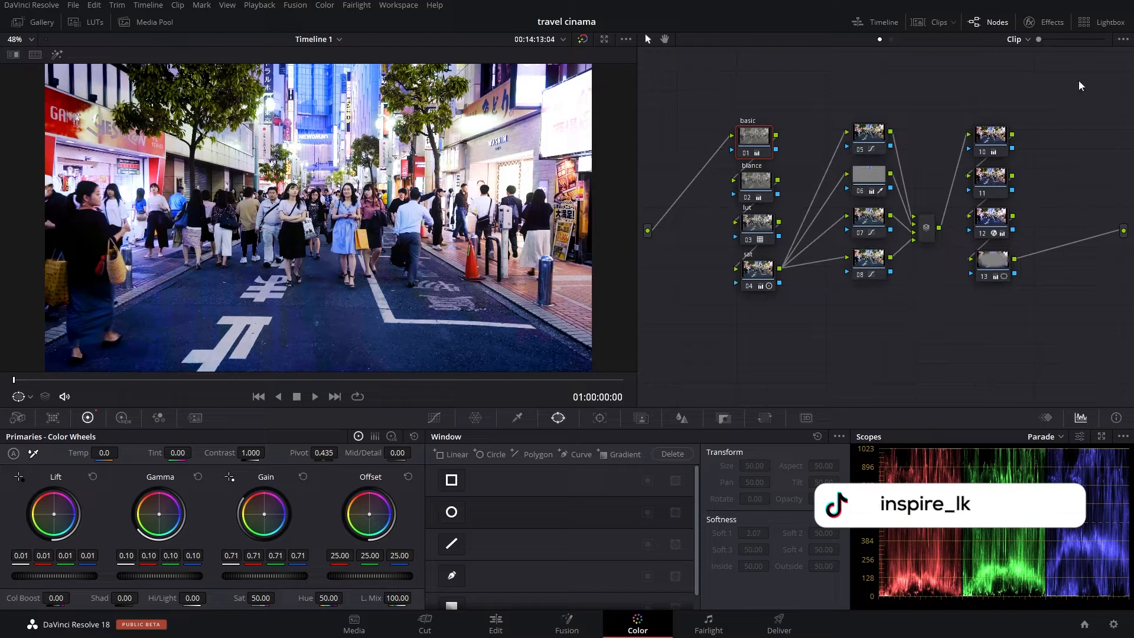
pyautogui.moveTo(962, 90); pyautogui.dragTo(1049, 285)
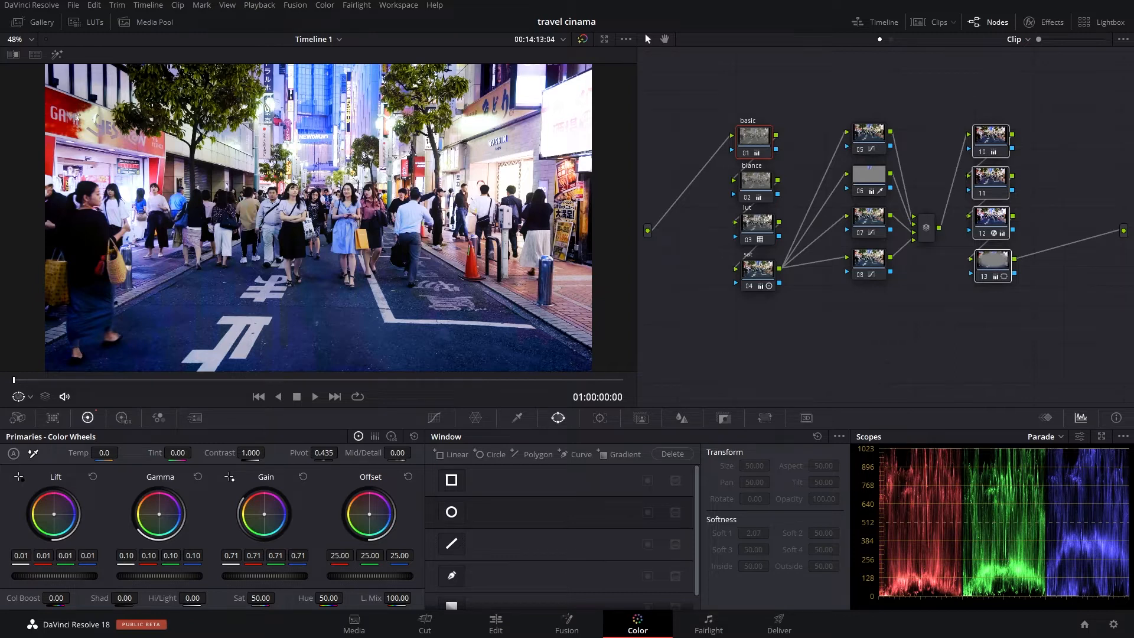
# - On the Edit page, fit the timeline to the clip and split the clip at 01:00:04:00
pyautogui.click(494, 623)
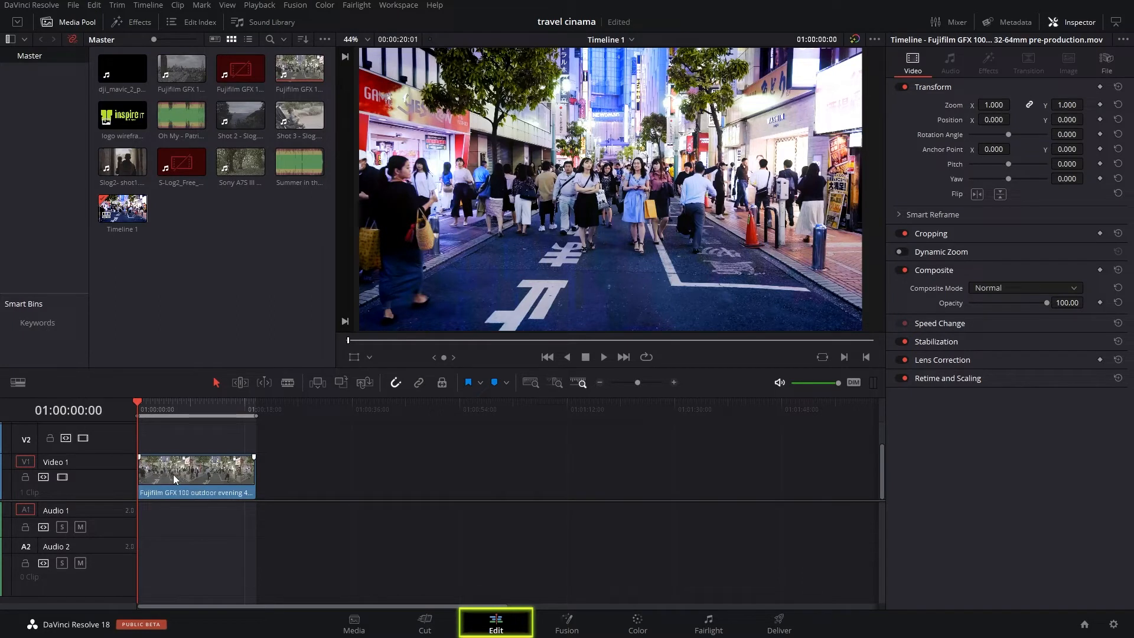
pyautogui.hotkey('shift', 'z')
pyautogui.hotkey('ctrl', '-')
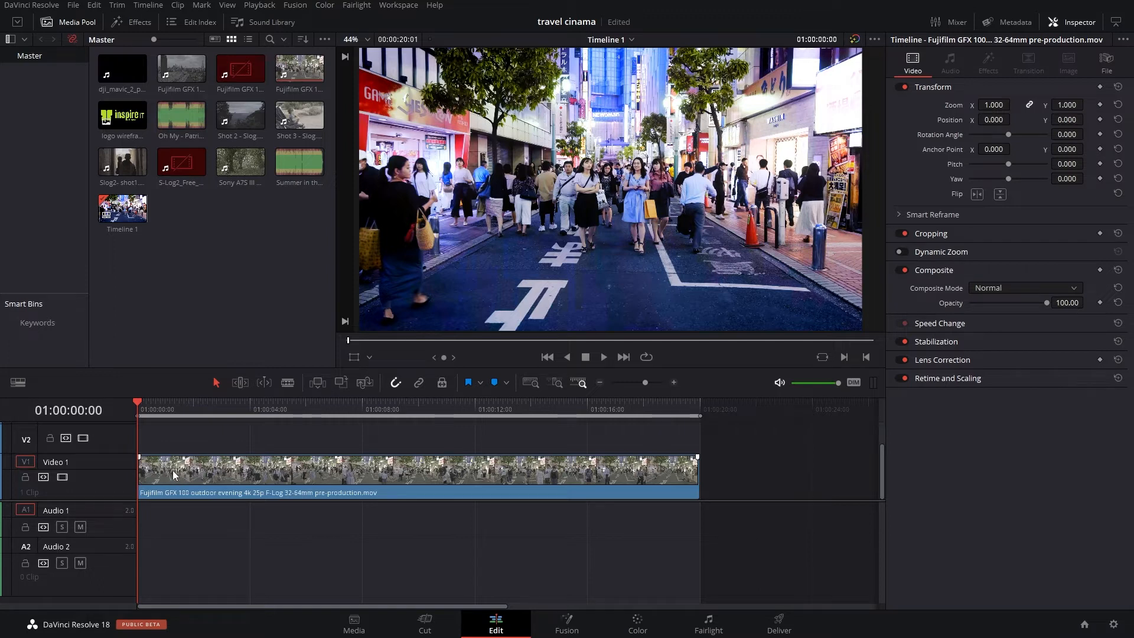
pyautogui.click(174, 474)
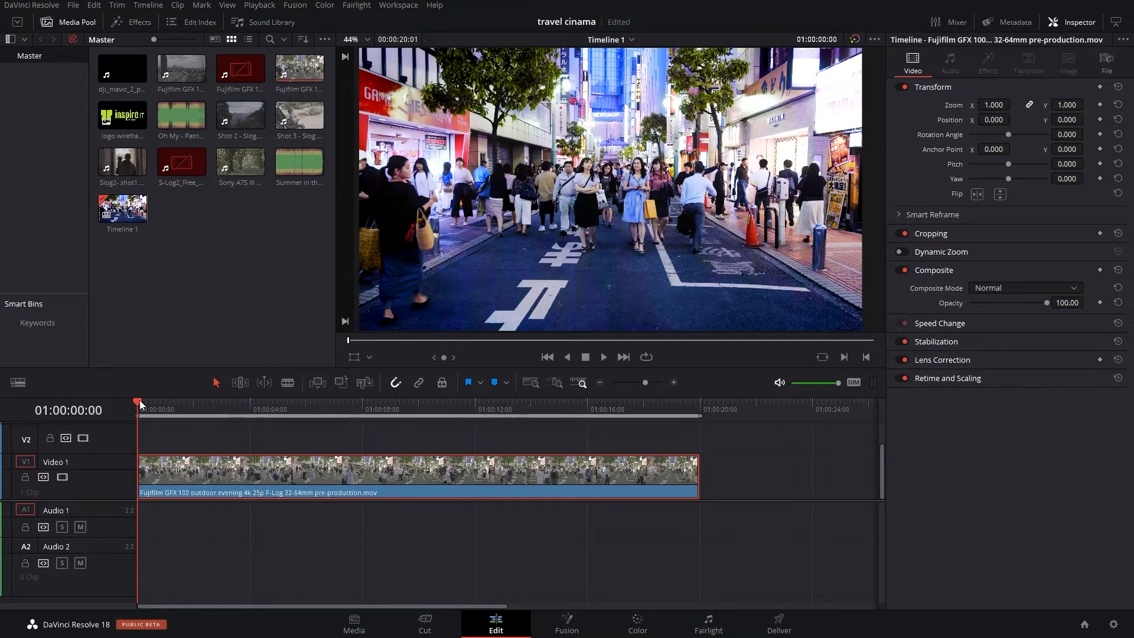
pyautogui.click(169, 404)
pyautogui.moveTo(171, 404); pyautogui.dragTo(250, 404)
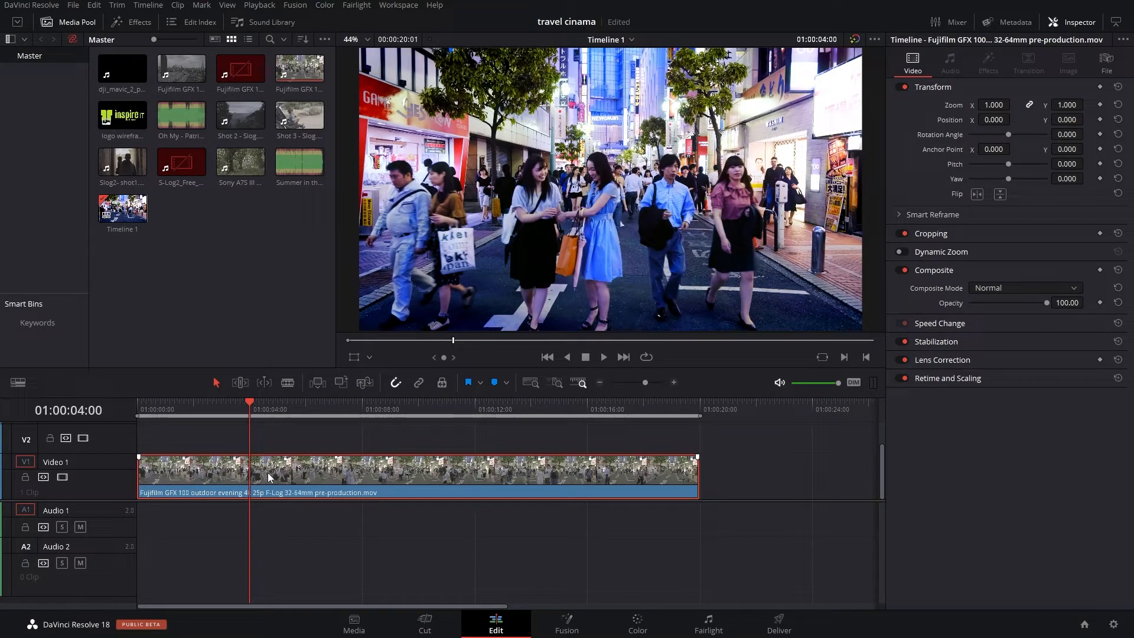
pyautogui.hotkey('ctrl', 'b')
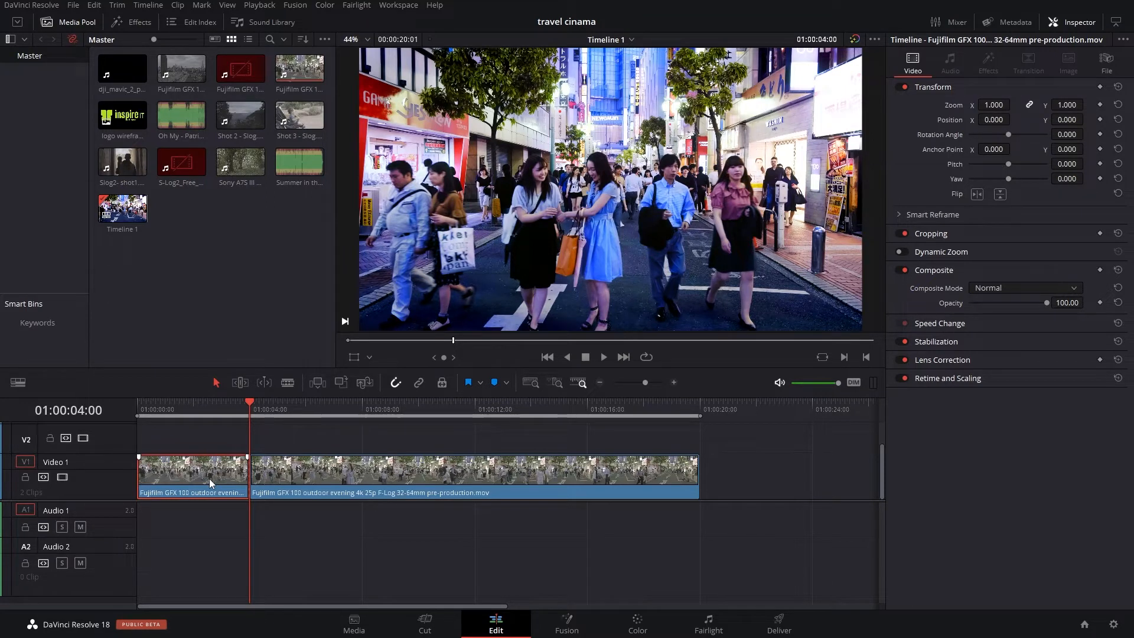
# - Copy the first segment onto track V2 and slide it to start right at the first cut
pyautogui.moveTo(209, 475); pyautogui.dragTo(210, 441)
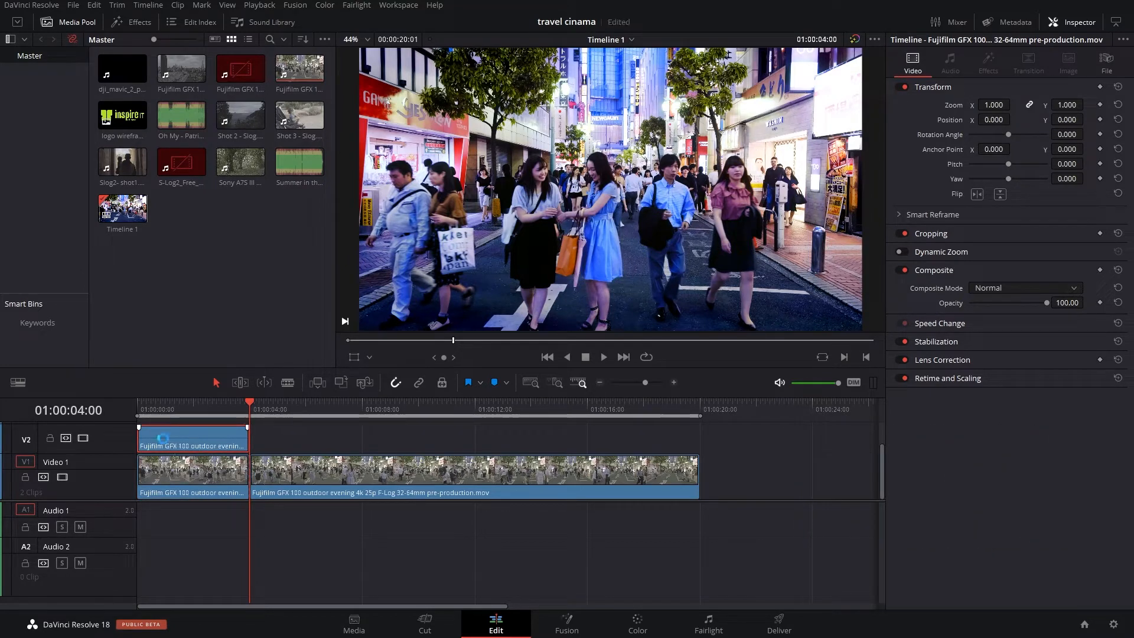
pyautogui.moveTo(163, 440); pyautogui.dragTo(268, 449)
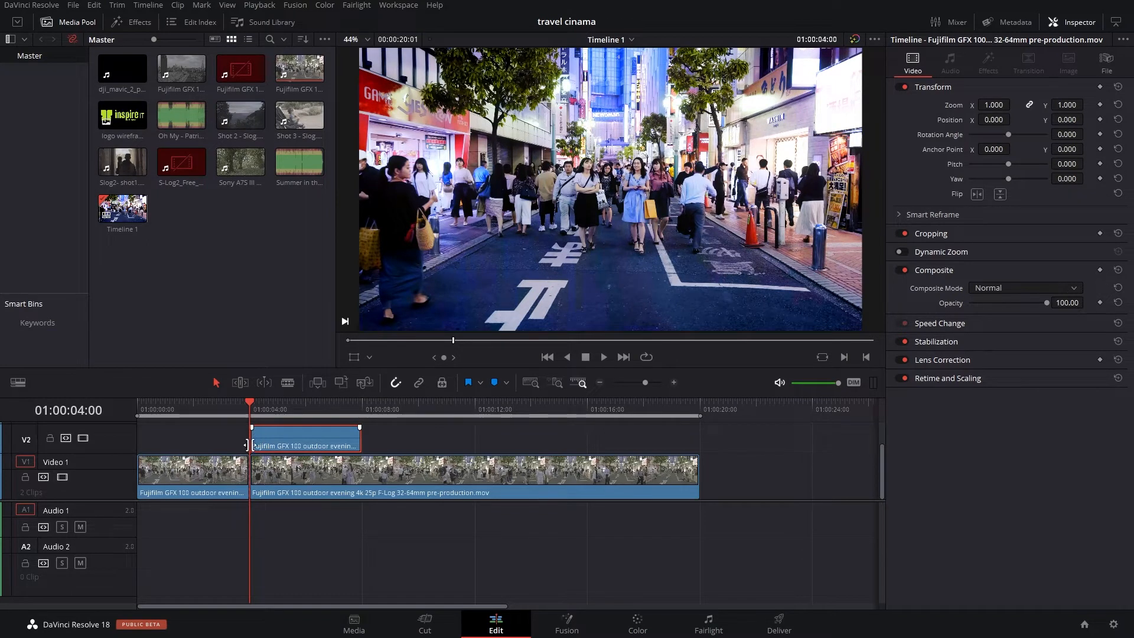
# - Split the main clip on V1 at 01:00:08:00, the end of the V2 copy
pyautogui.moveTo(257, 404); pyautogui.dragTo(359, 412)
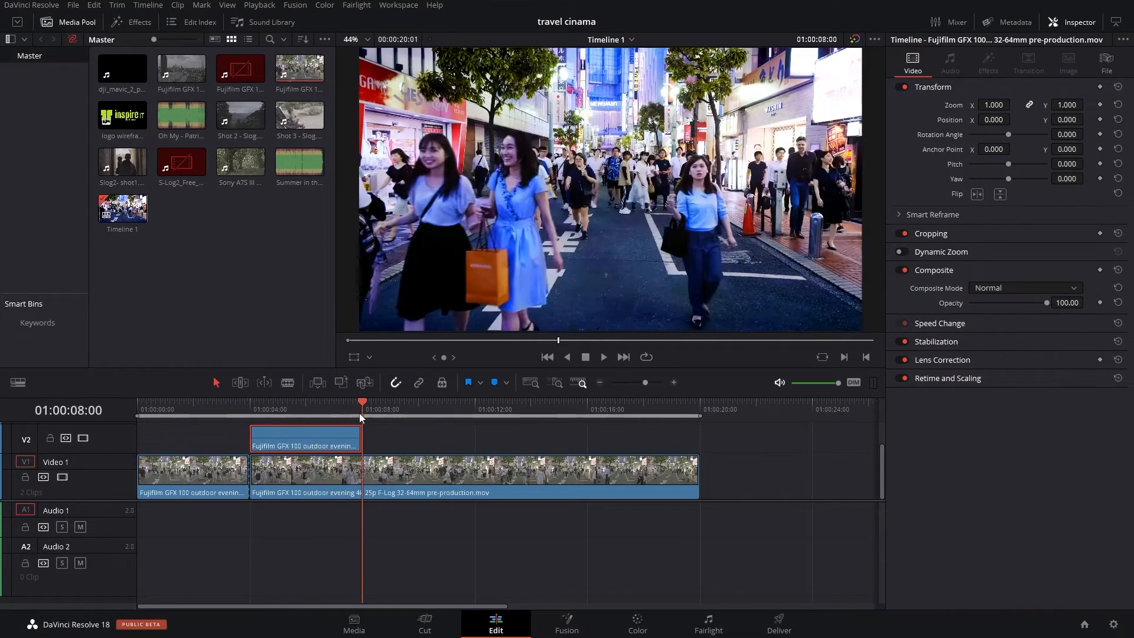
pyautogui.click(388, 482)
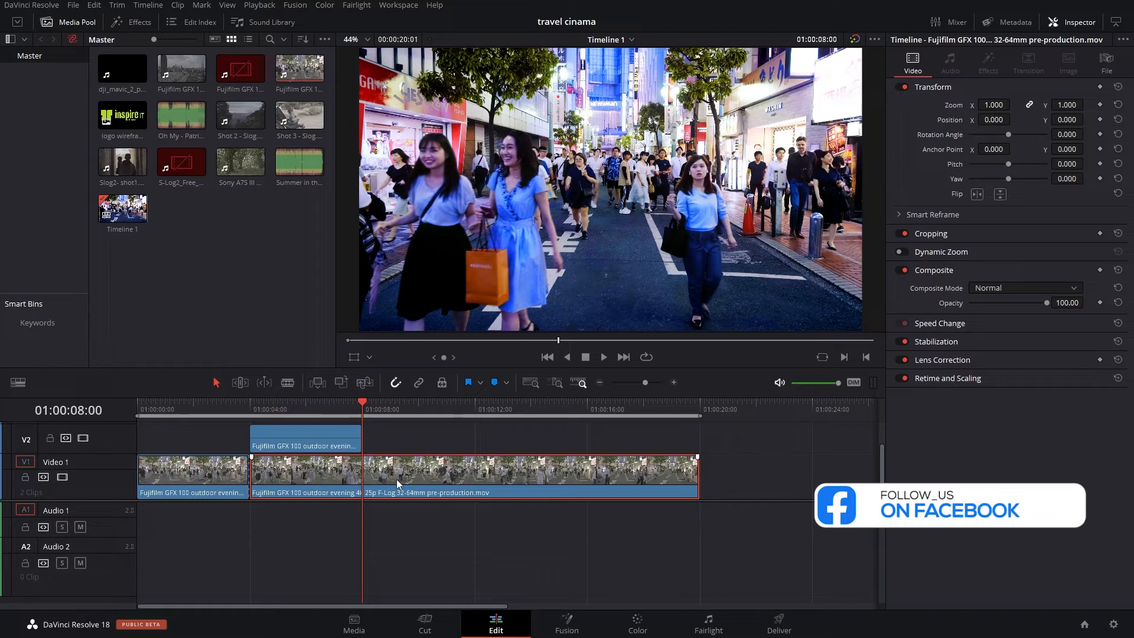
pyautogui.hotkey('ctrl', 'b')
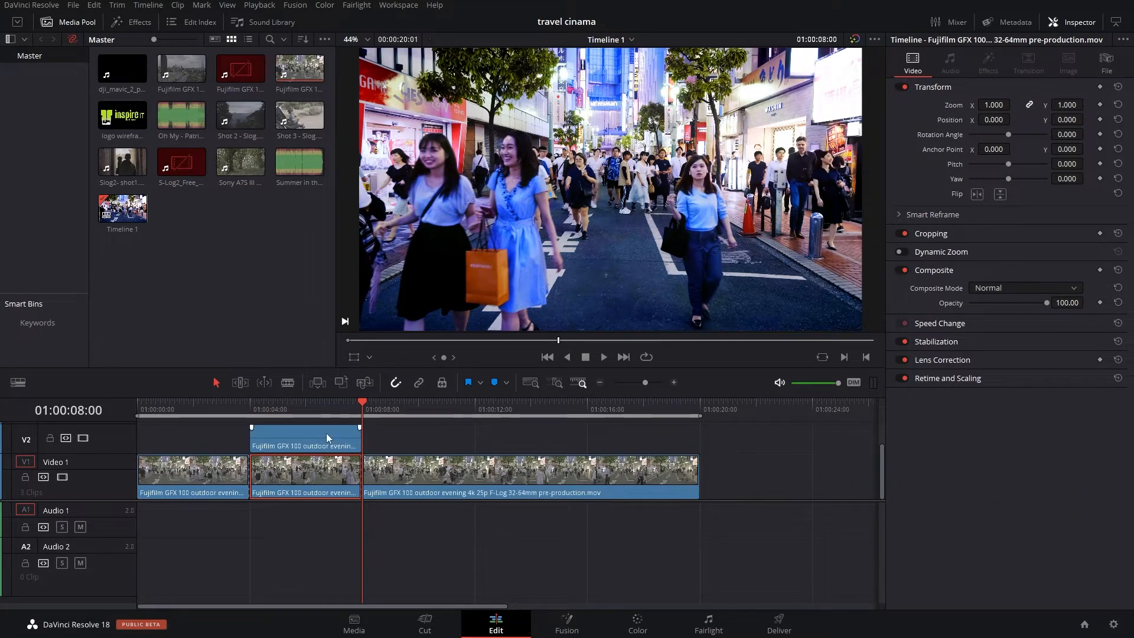
# - Slide the V2 copy one segment later and split the main clip at 01:00:12:00
pyautogui.moveTo(313, 435); pyautogui.dragTo(426, 437)
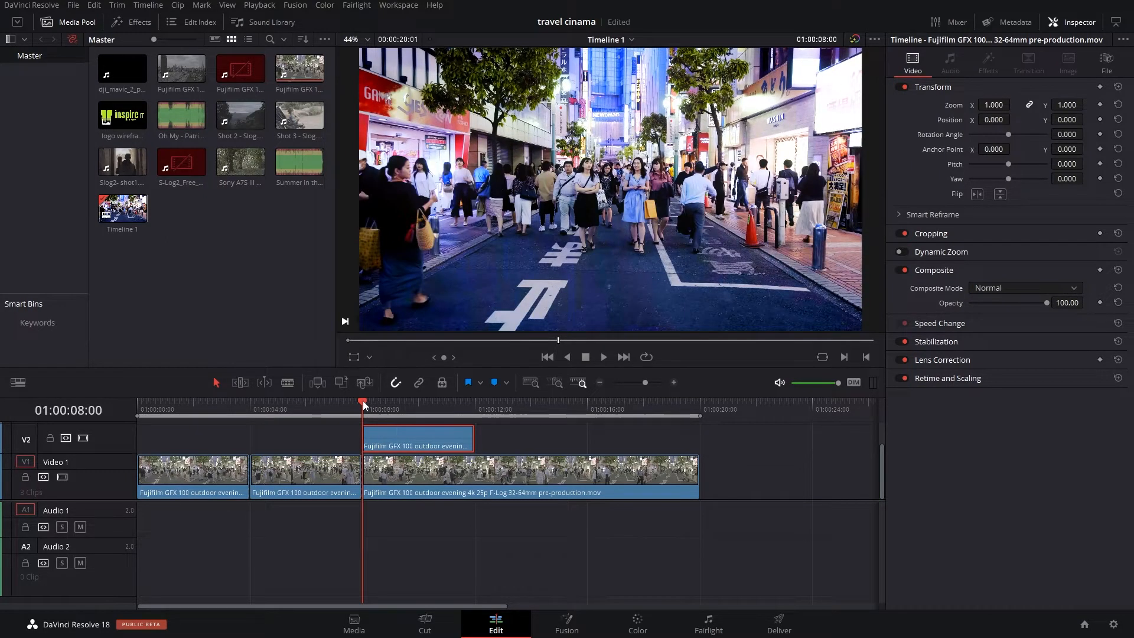
pyautogui.moveTo(362, 401); pyautogui.dragTo(474, 405)
pyautogui.click(498, 477)
pyautogui.hotkey('ctrl', 'b')
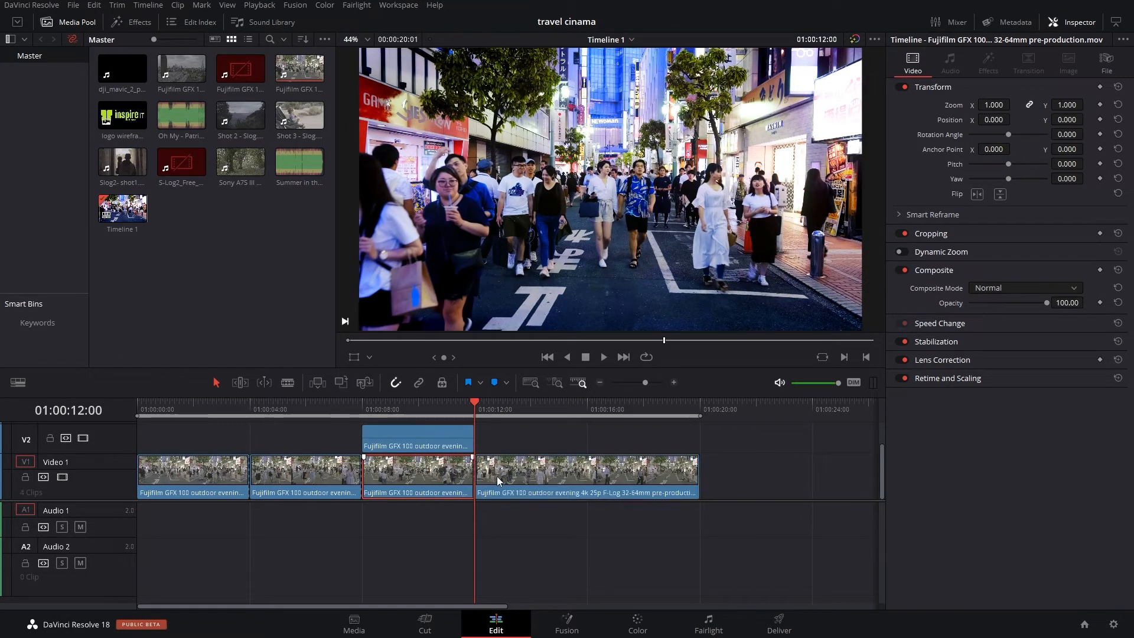
# - Slide the V2 copy along again and split the main clip at 01:00:16:00
pyautogui.moveTo(454, 429); pyautogui.dragTo(566, 435)
pyautogui.moveTo(469, 403); pyautogui.dragTo(578, 406)
pyautogui.click(607, 483)
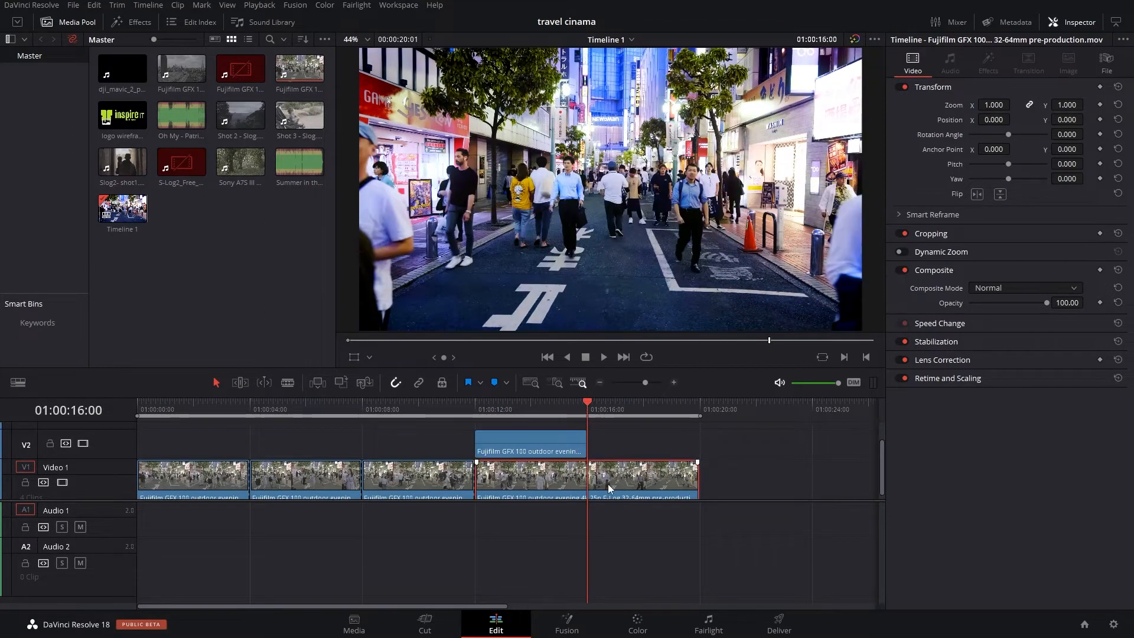
pyautogui.hotkey('ctrl', 'b')
# - Delete the guide clip on track V2 and return the playhead to 01:00:04:00
pyautogui.moveTo(879, 474); pyautogui.dragTo(882, 488)
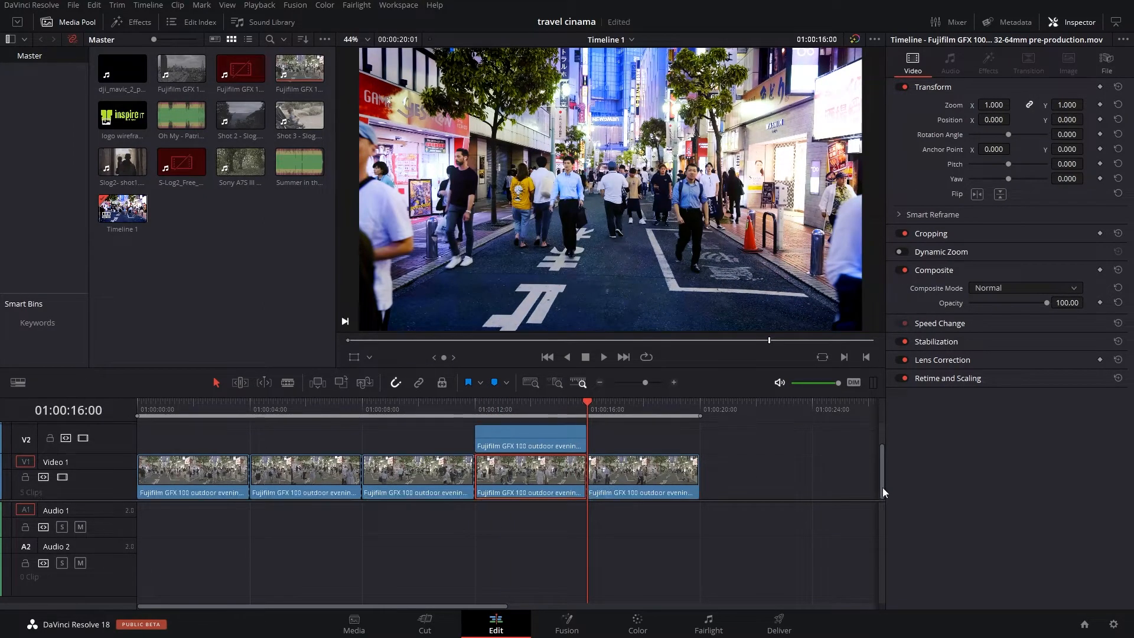
pyautogui.click(515, 435)
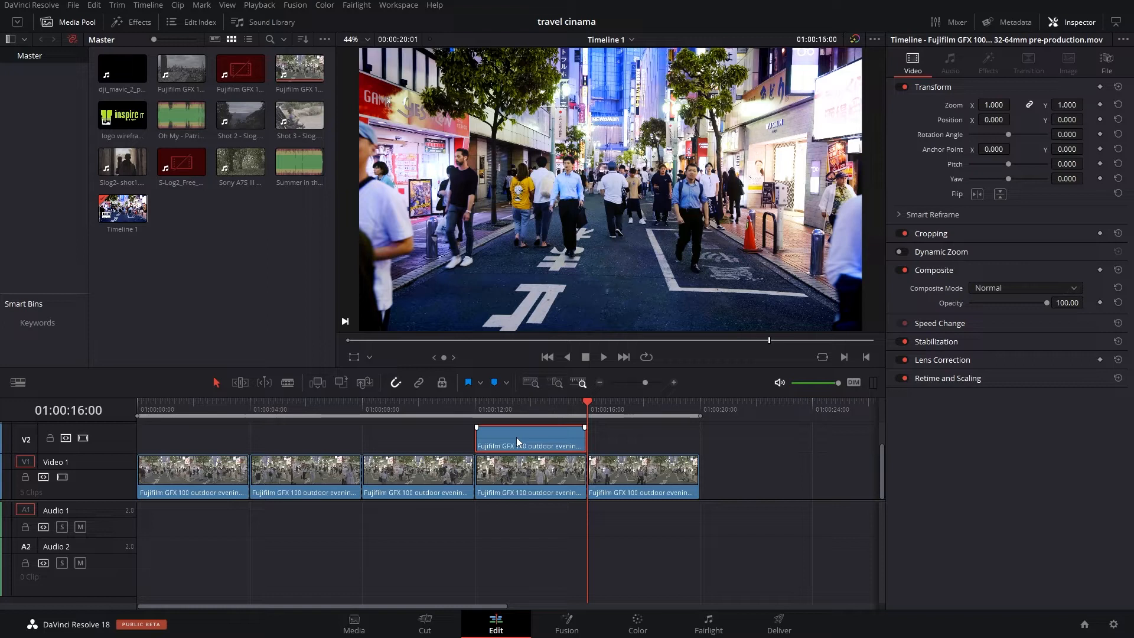
pyautogui.press('BackSpace')
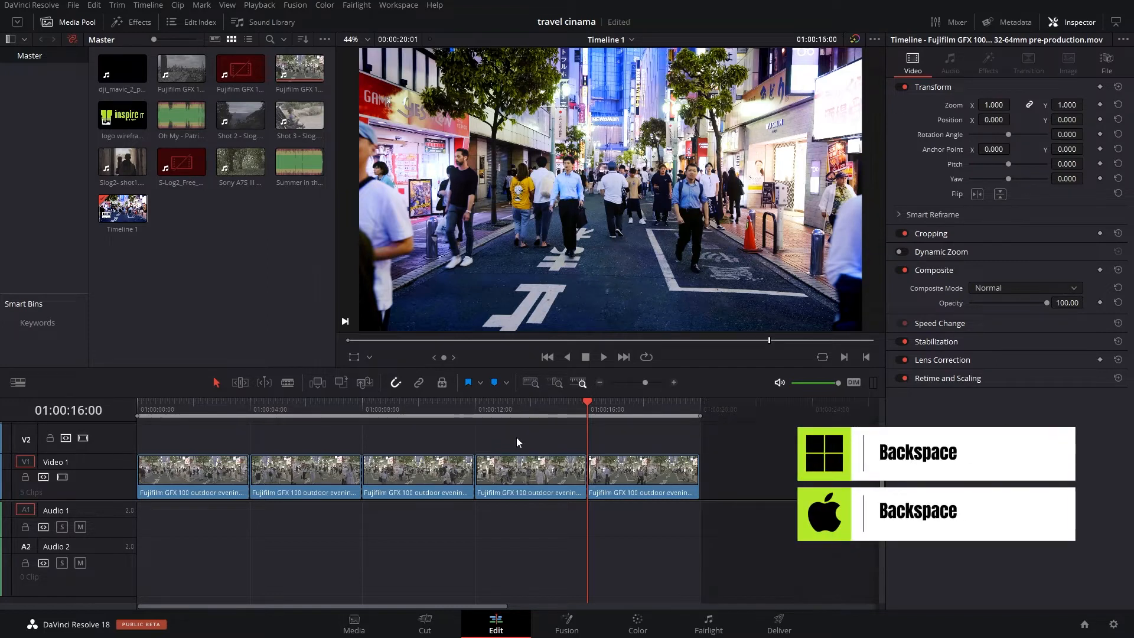
pyautogui.click(488, 410)
pyautogui.moveTo(488, 410); pyautogui.dragTo(253, 415)
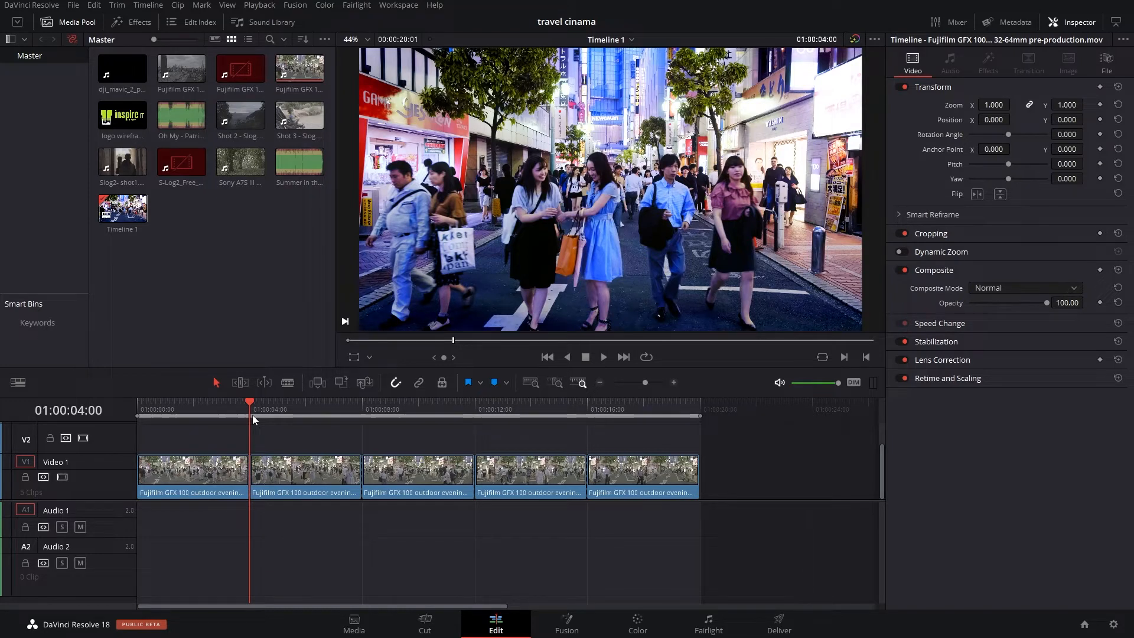
# - On the Color page with the clips strip shown, select the first clip and disable all its nodes
pyautogui.click(642, 629)
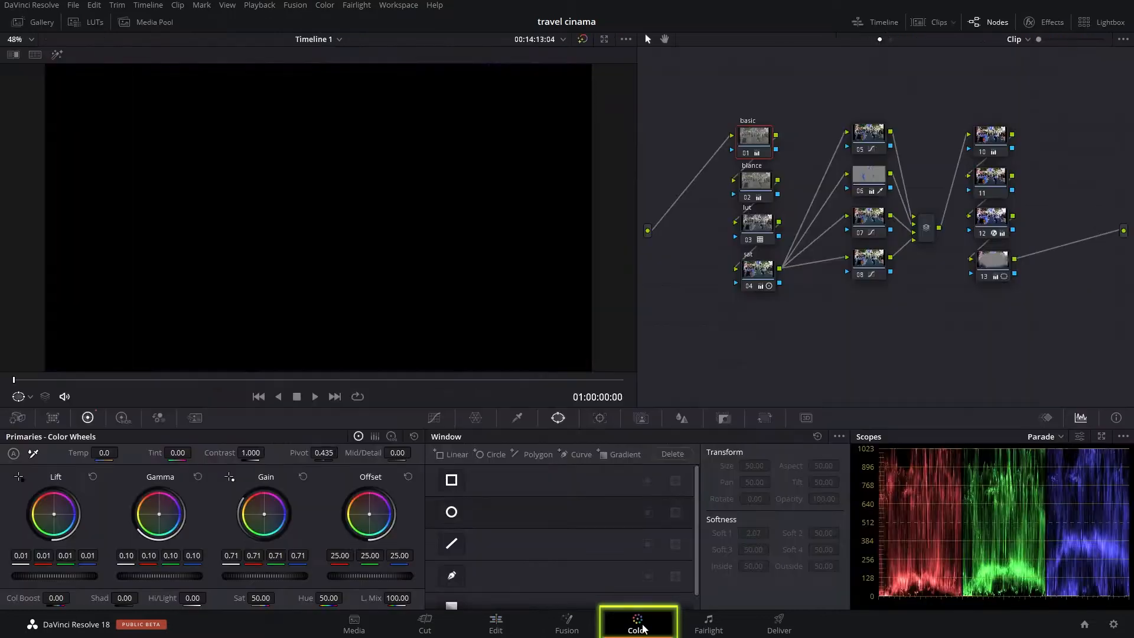
pyautogui.click(934, 21)
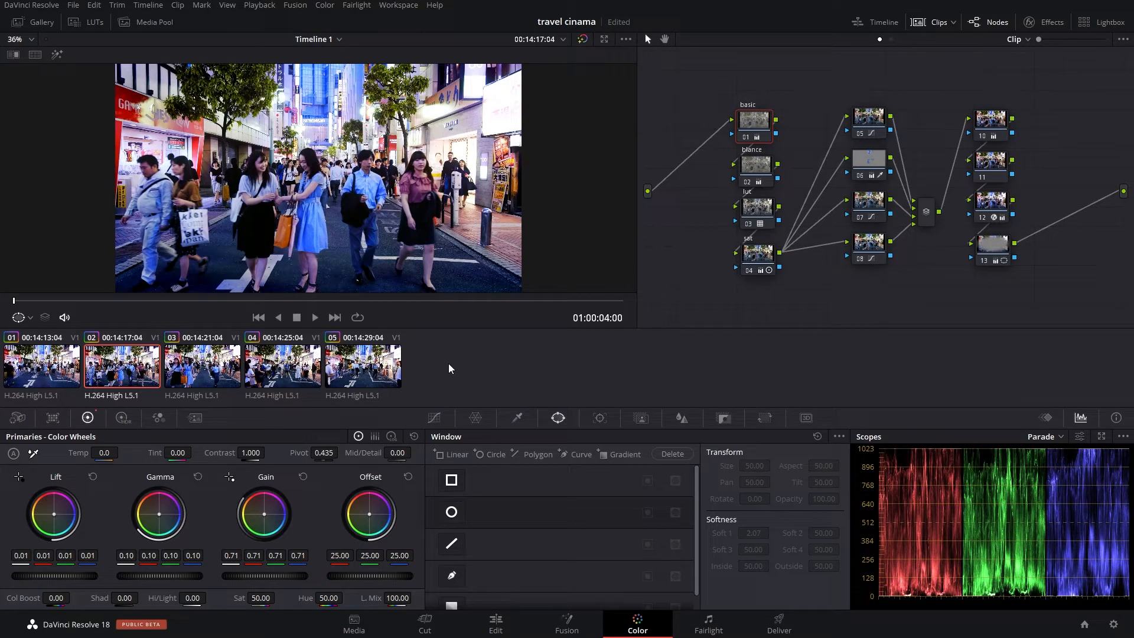
pyautogui.click(42, 369)
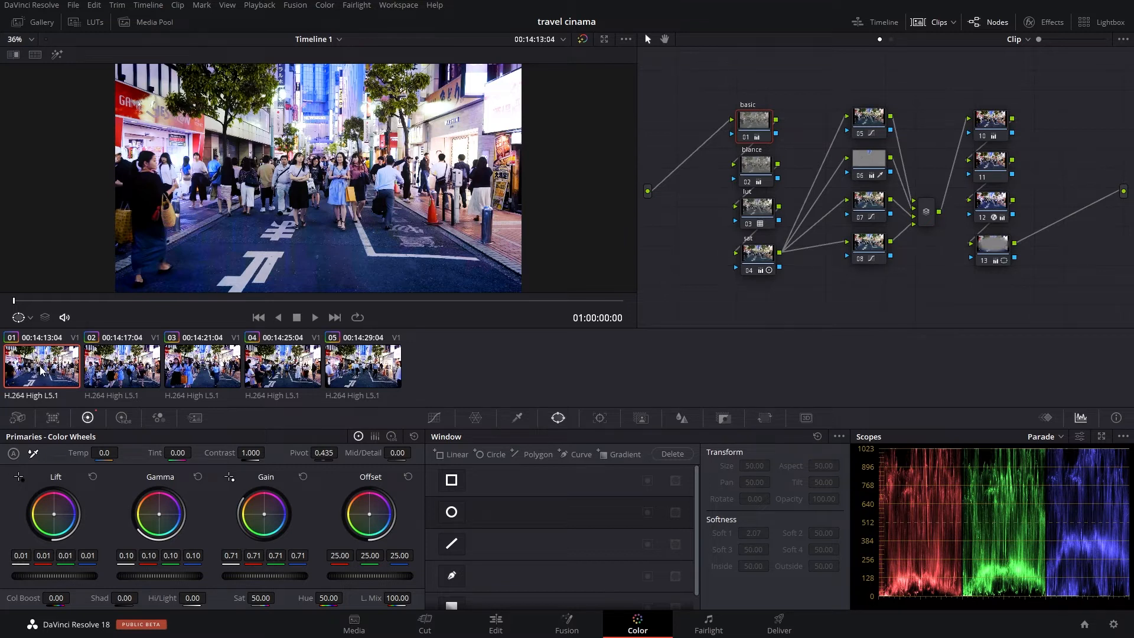
pyautogui.moveTo(708, 88); pyautogui.dragTo(1068, 298)
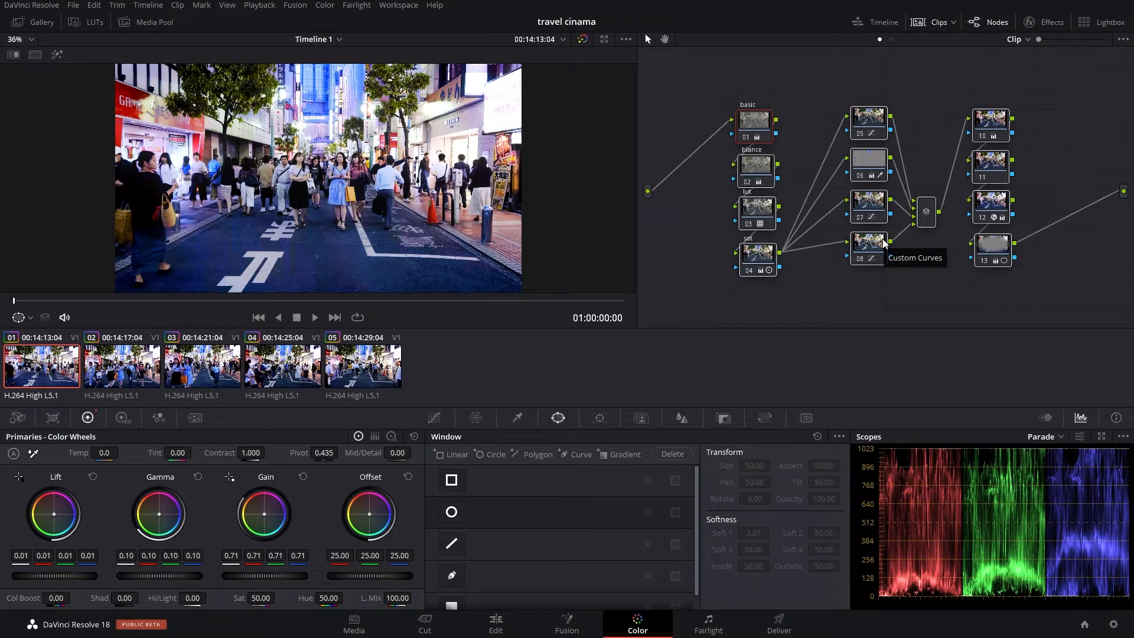
pyautogui.hotkey('ctrl', 'd')
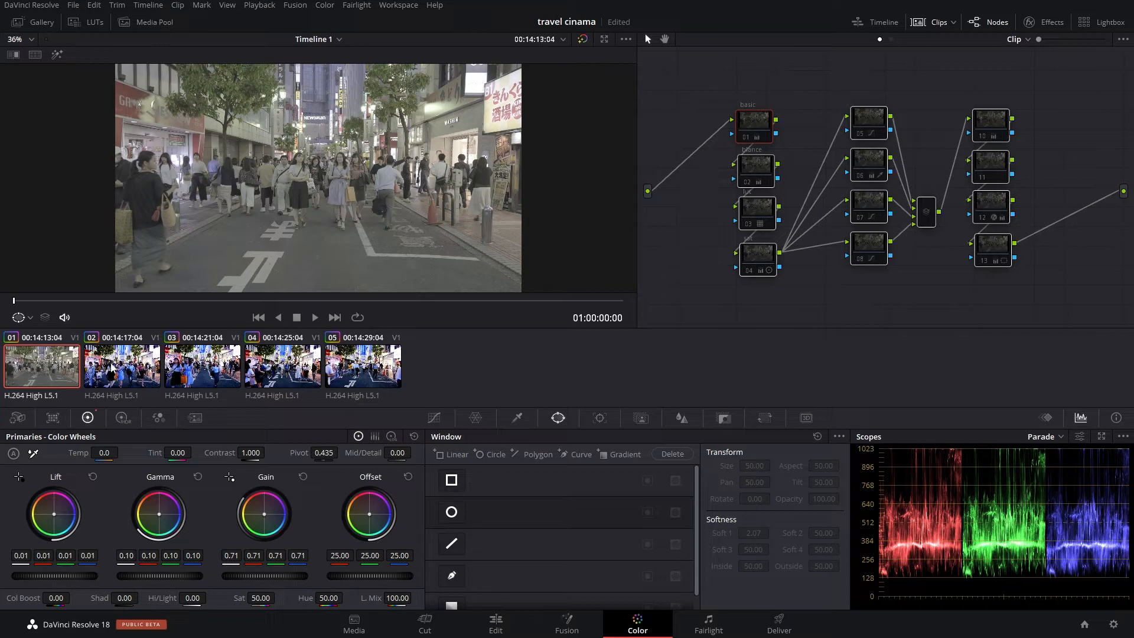
# - Select the second clip and disable the nodes in the second and third columns
pyautogui.click(115, 363)
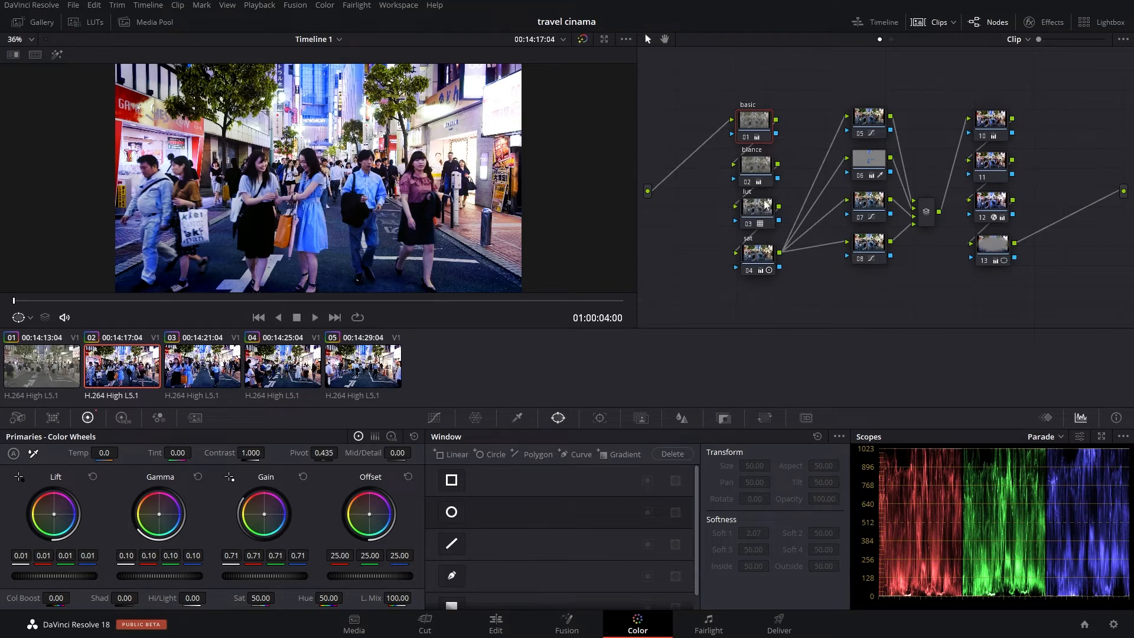
pyautogui.moveTo(826, 62); pyautogui.dragTo(1052, 308)
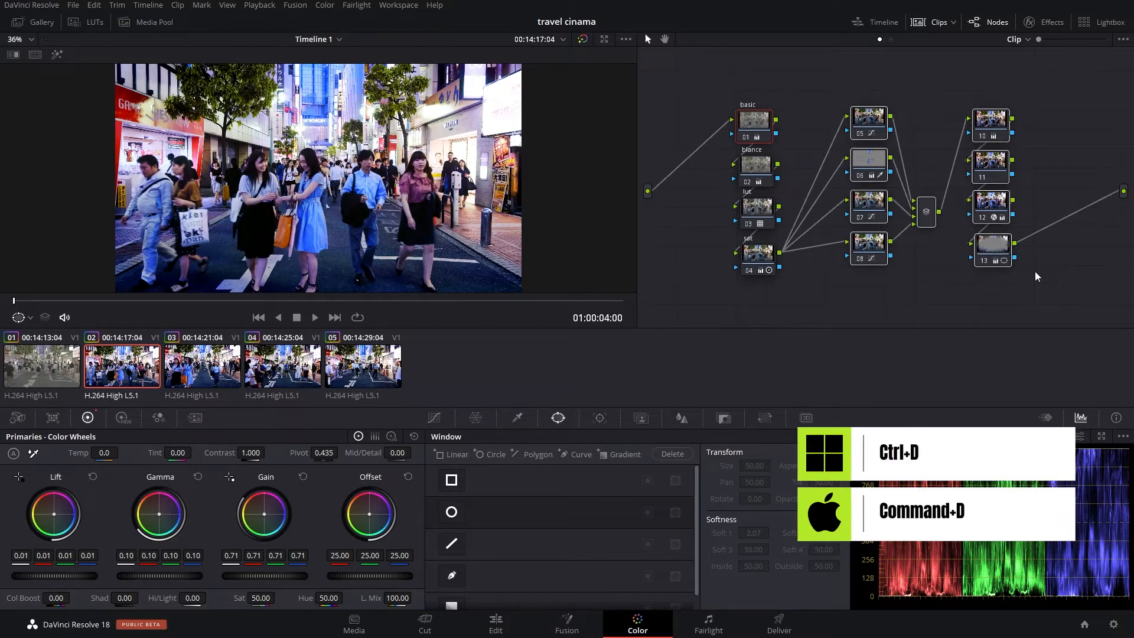
pyautogui.hotkey('ctrl', 'd')
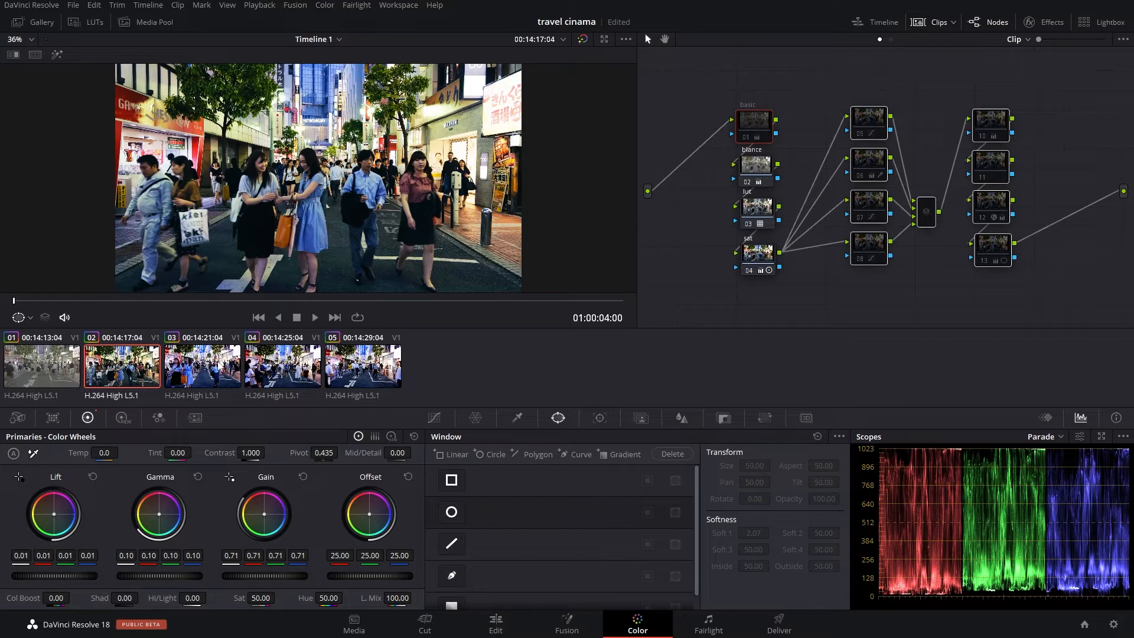
# - Select the third clip and disable the nodes in its third column
pyautogui.press('Down')
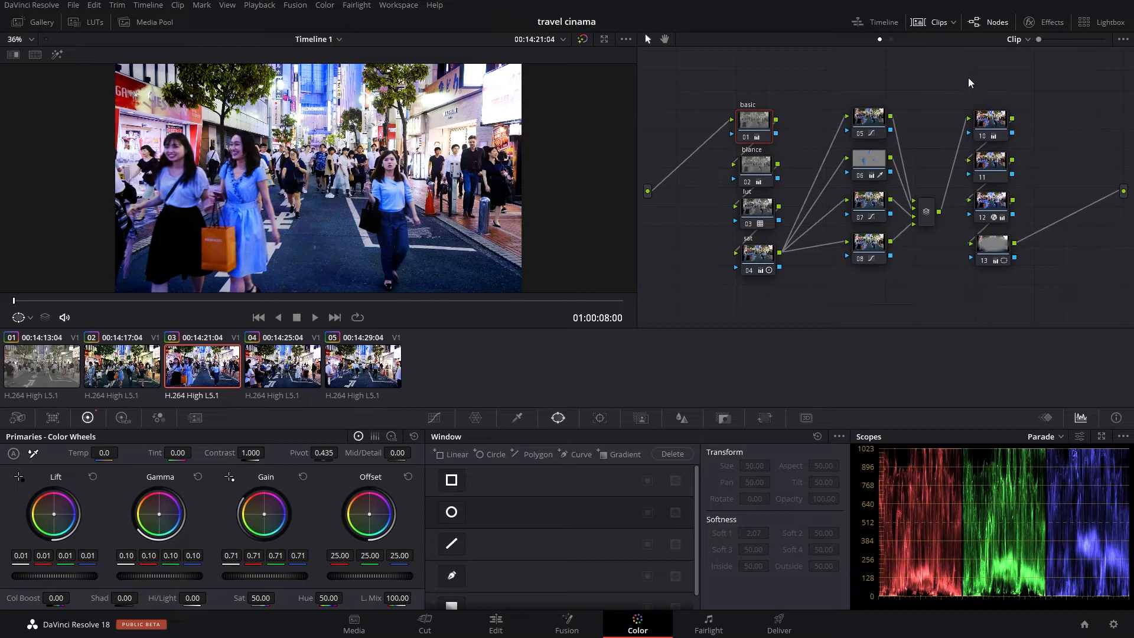
pyautogui.moveTo(957, 77); pyautogui.dragTo(1040, 284)
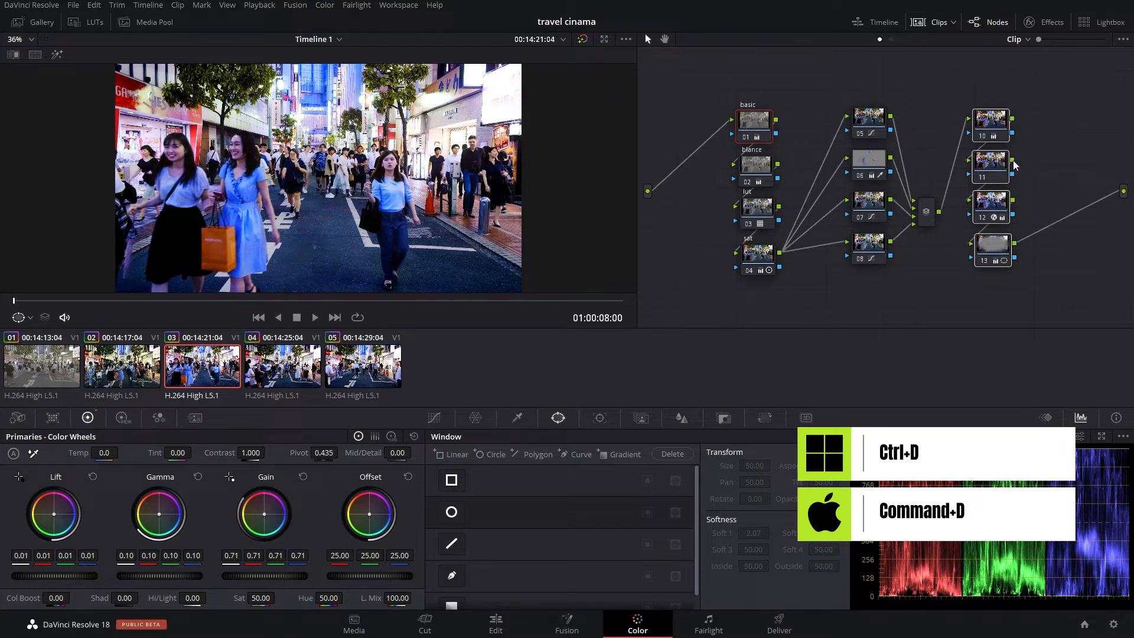
pyautogui.hotkey('ctrl', 'd')
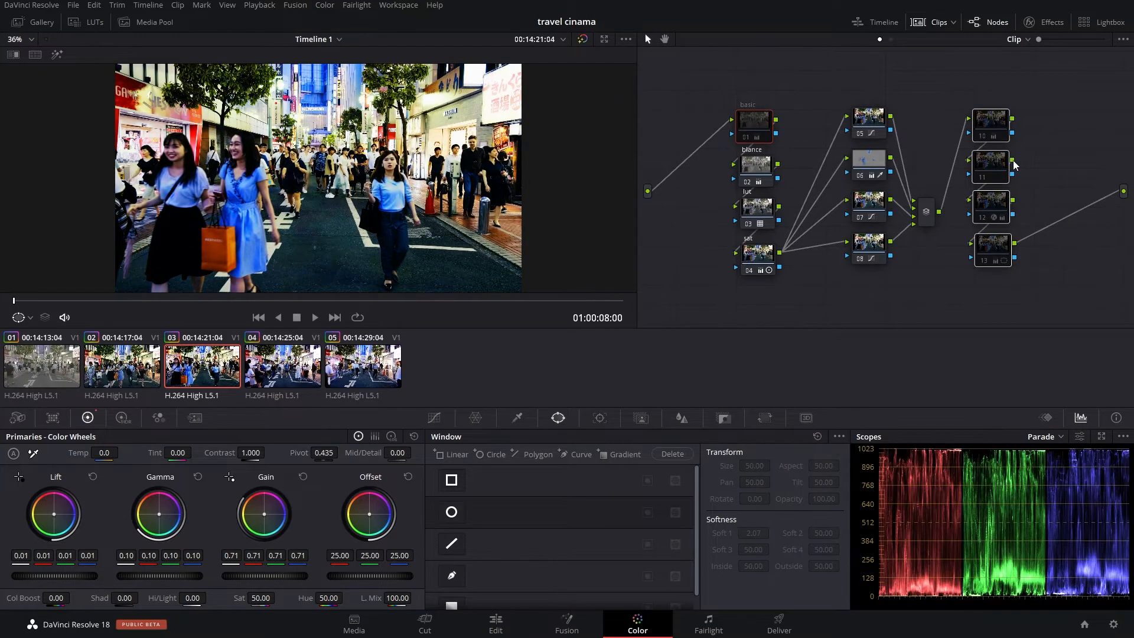
pyautogui.hotkey('ctrl', 'd')
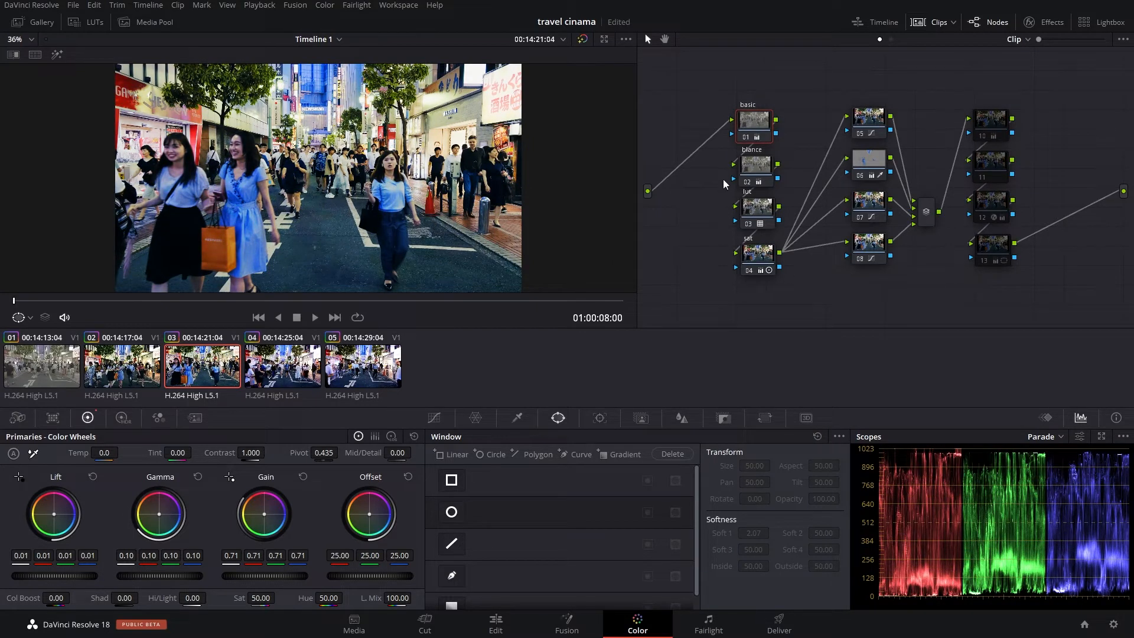
# - Select the fourth clip and all its nodes, then switch to the Edit page
pyautogui.click(289, 375)
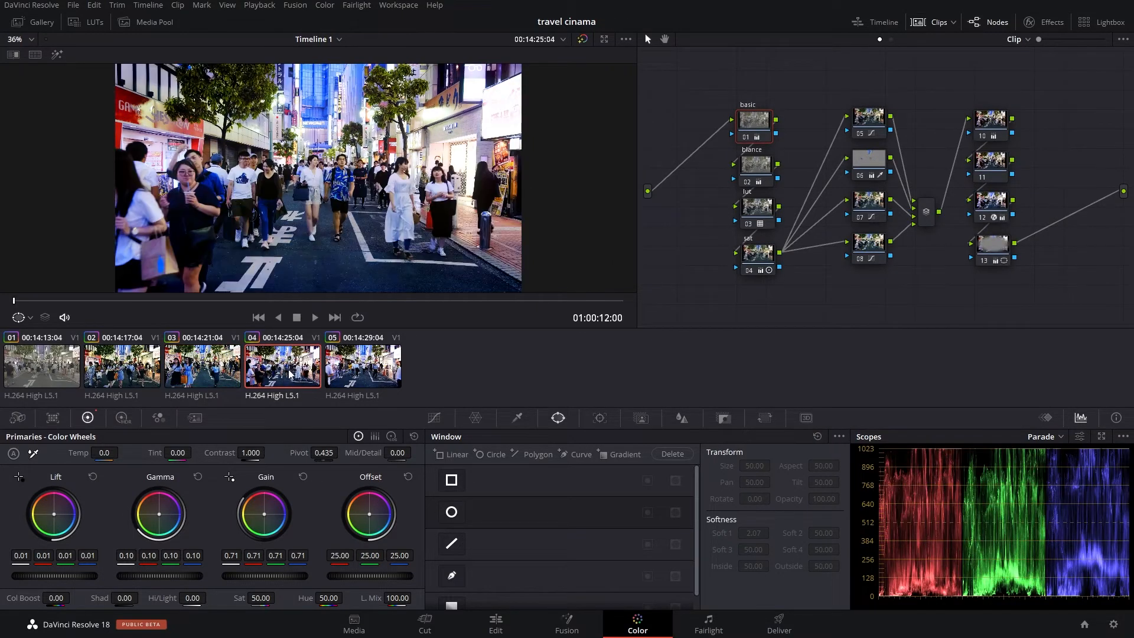
pyautogui.moveTo(708, 65); pyautogui.dragTo(1042, 305)
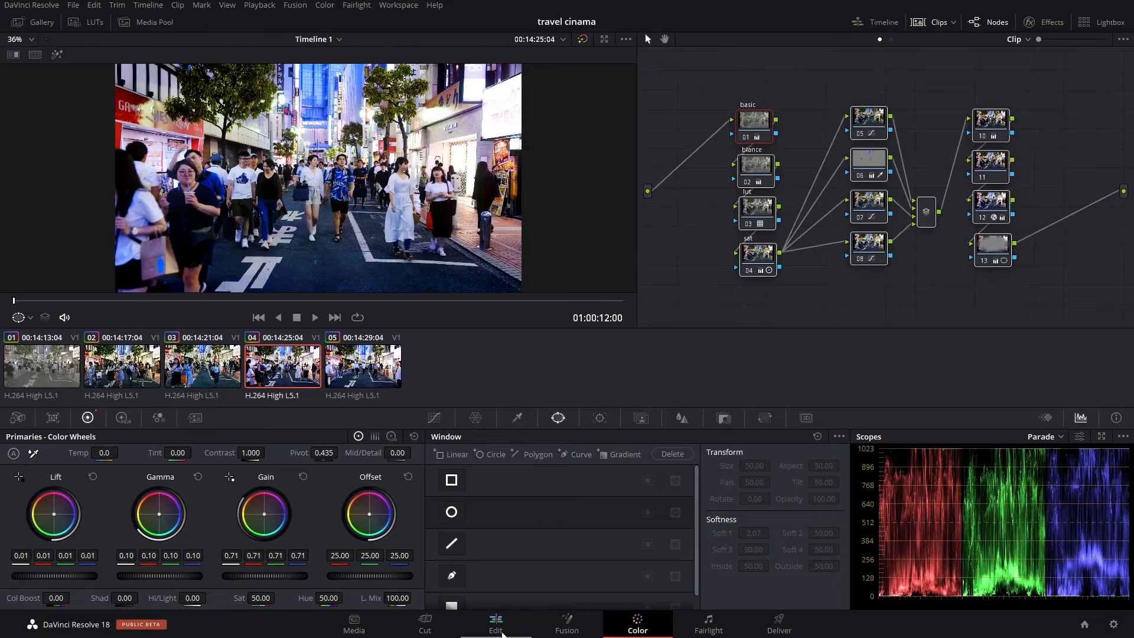
pyautogui.click(501, 633)
# - Search the effects for wipe and add an Edge Wipe transition at the first cut in the main clip
pyautogui.moveTo(479, 403); pyautogui.dragTo(249, 403)
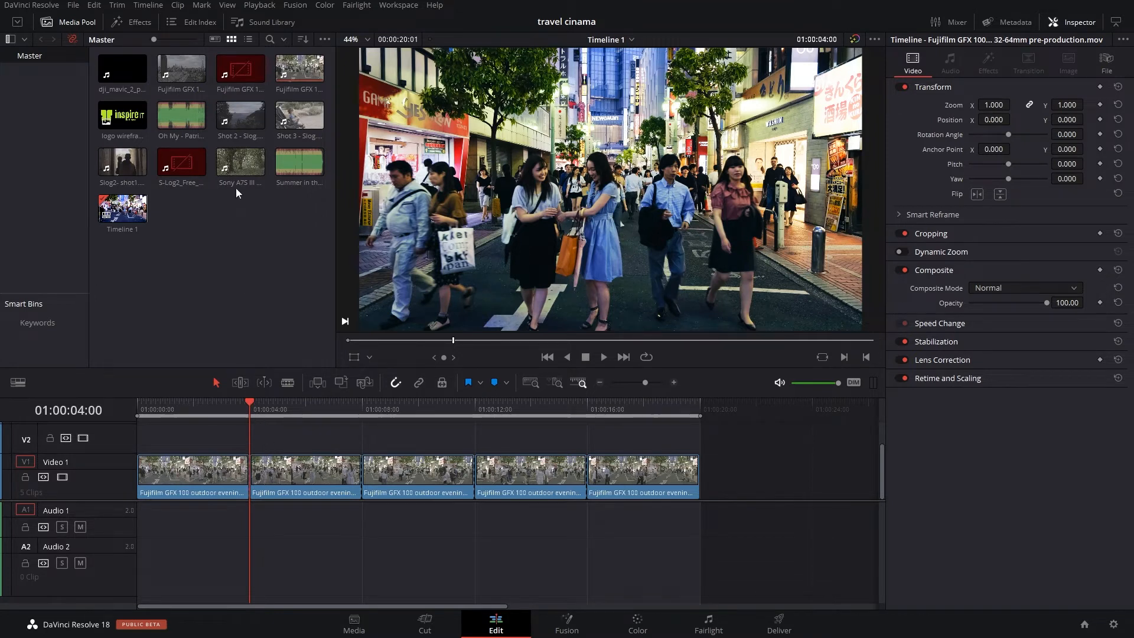
pyautogui.click(135, 26)
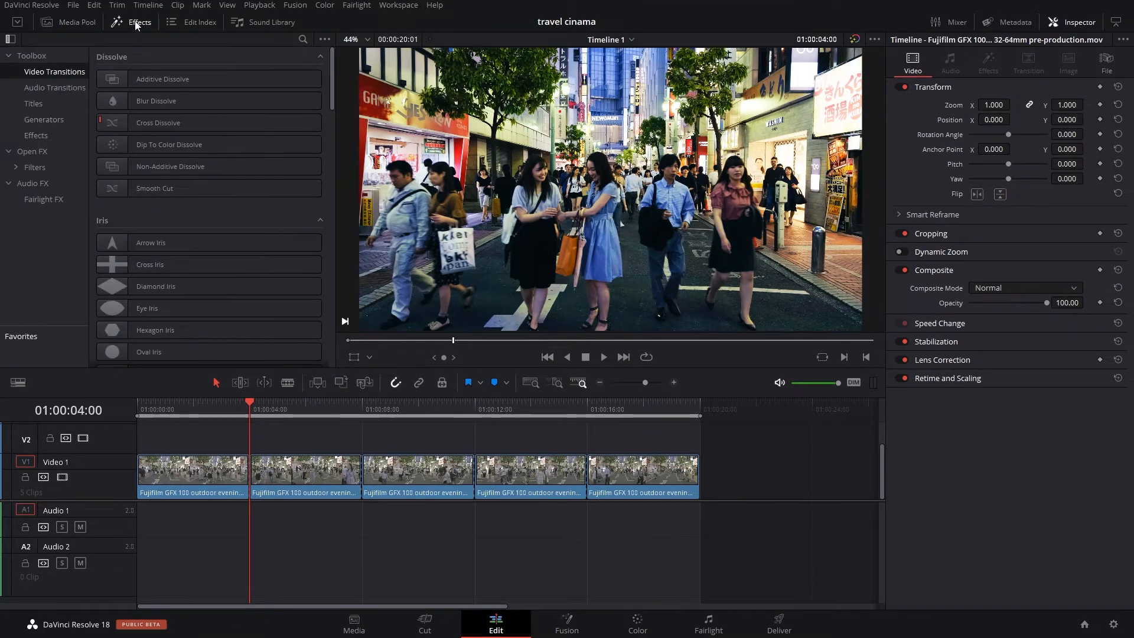
pyautogui.click(303, 39)
pyautogui.write('wipe')
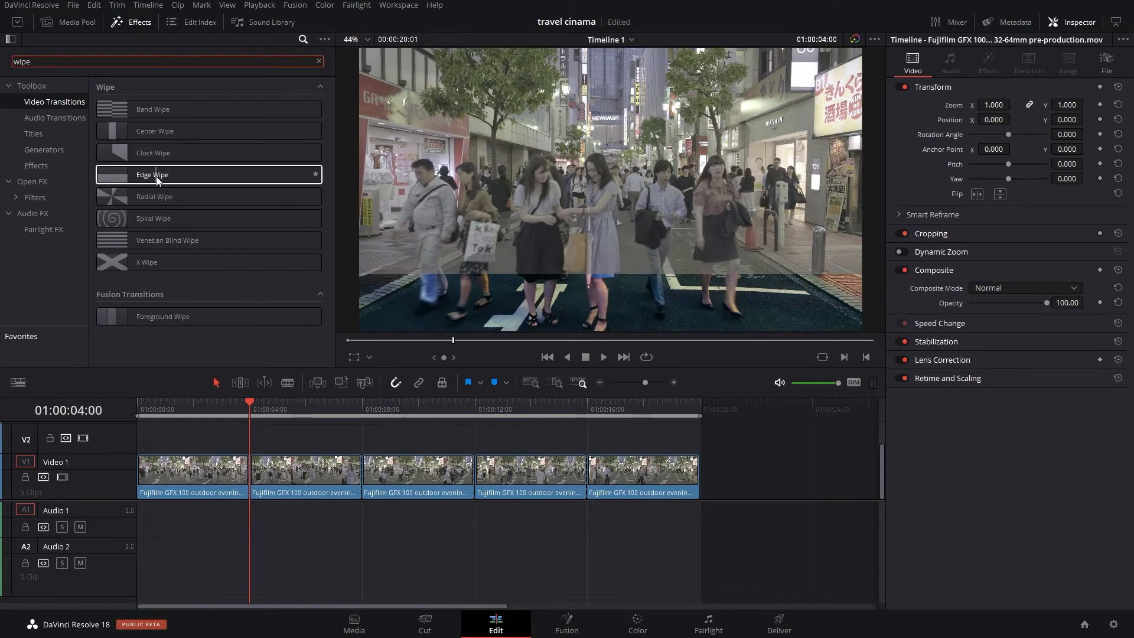
pyautogui.moveTo(156, 176); pyautogui.dragTo(250, 461)
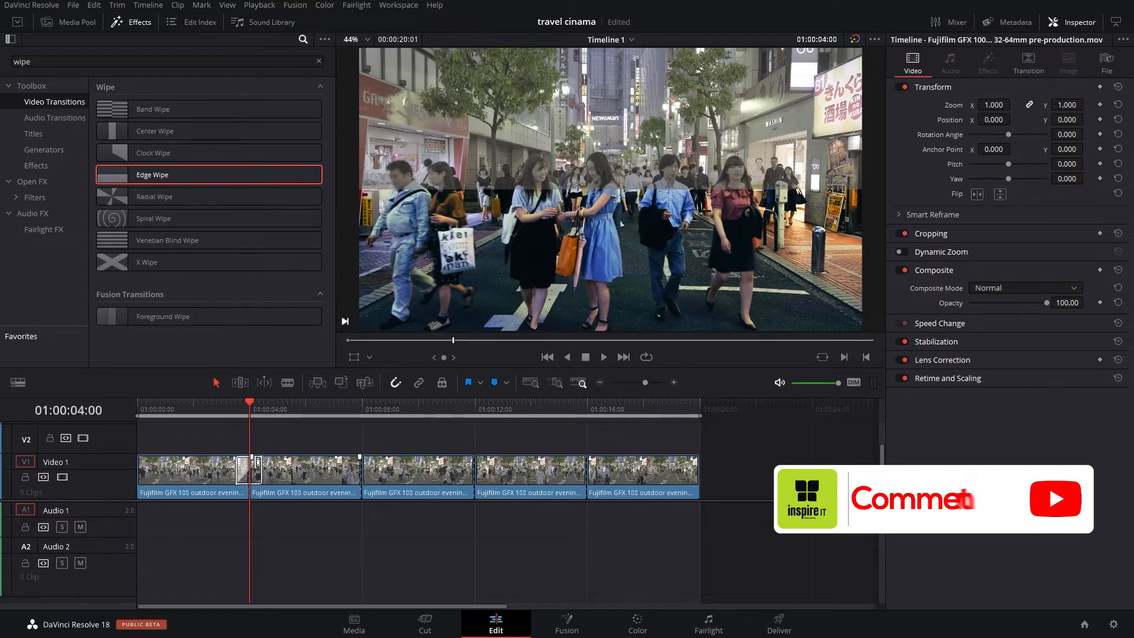
# - Lengthen the Edge Wipe to about 3.2 seconds and set its angle to 90
pyautogui.moveTo(264, 471); pyautogui.dragTo(293, 471)
pyautogui.moveTo(247, 404)
pyautogui.mouseDown()
pyautogui.moveTo(147, 399)
pyautogui.moveTo(285, 406)
pyautogui.moveTo(261, 405)
pyautogui.mouseUp()
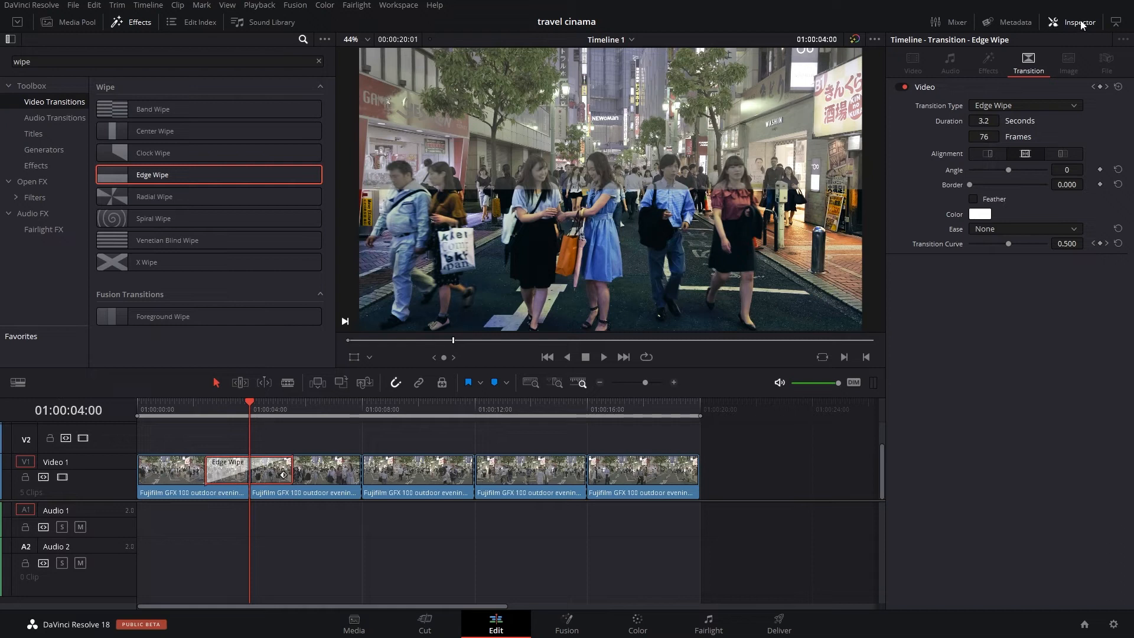
pyautogui.click(1066, 170)
pyautogui.write('90')
pyautogui.press('Return')
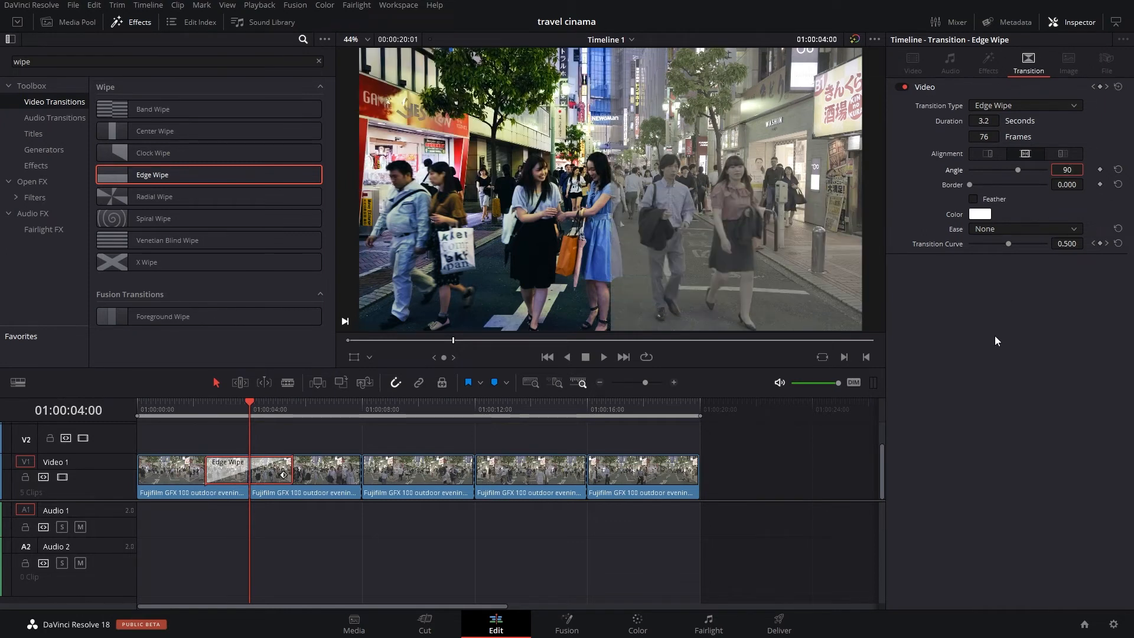
# - Copy the Edge Wipe transition onto the second and third cuts of the main clip
pyautogui.moveTo(247, 402); pyautogui.dragTo(285, 405)
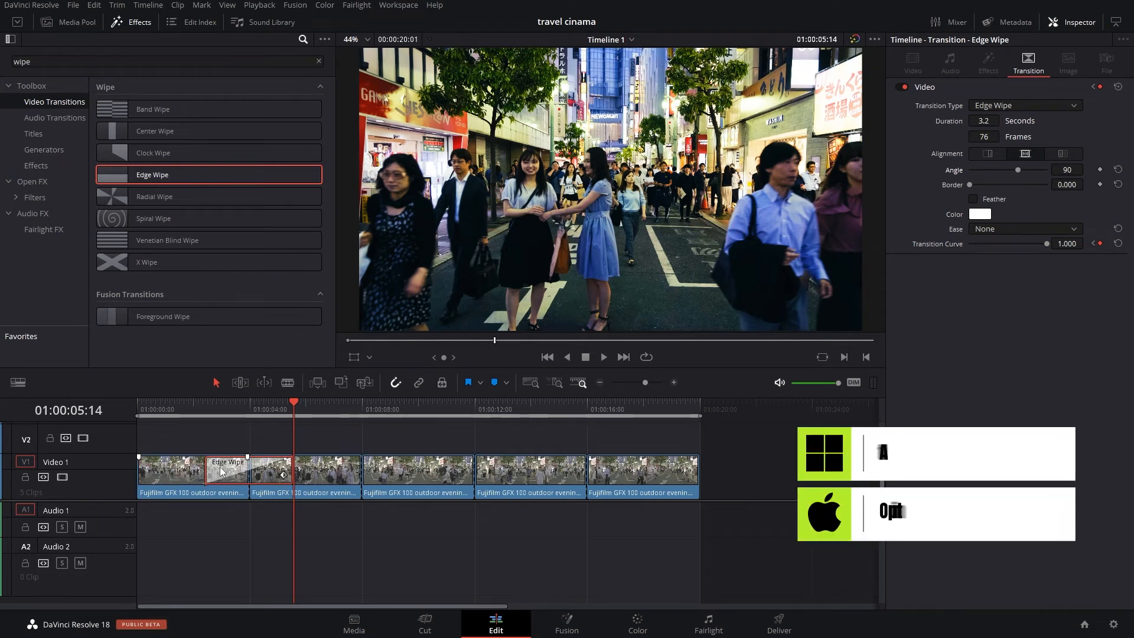
pyautogui.keyDown('alt'); pyautogui.moveTo(265, 472); pyautogui.dragTo(363, 471); pyautogui.keyUp('alt')
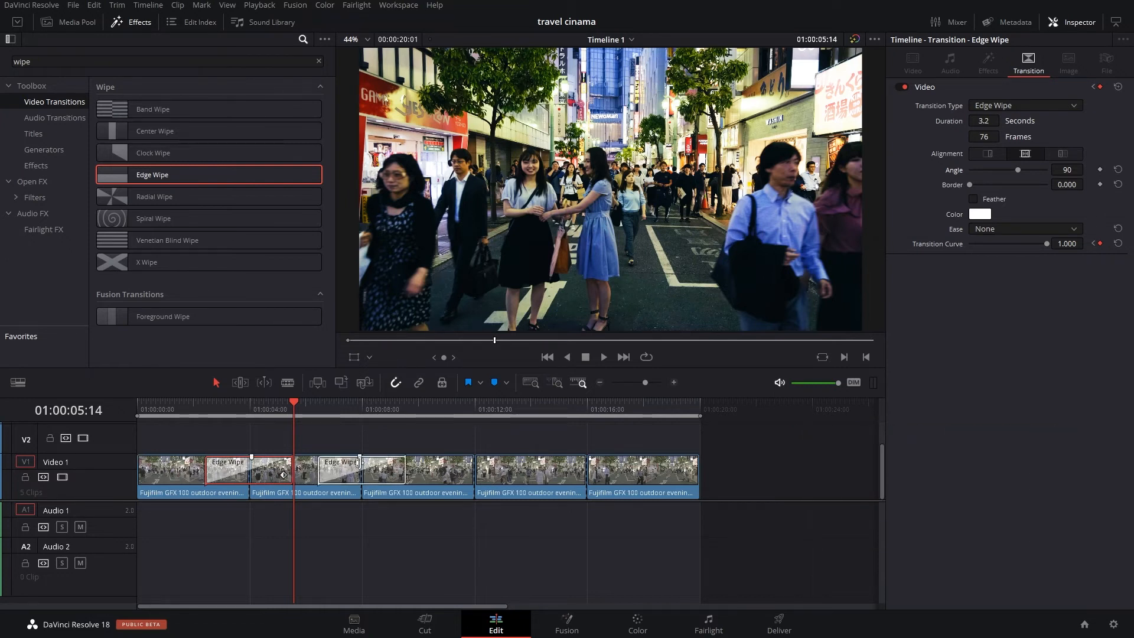
pyautogui.click(334, 470)
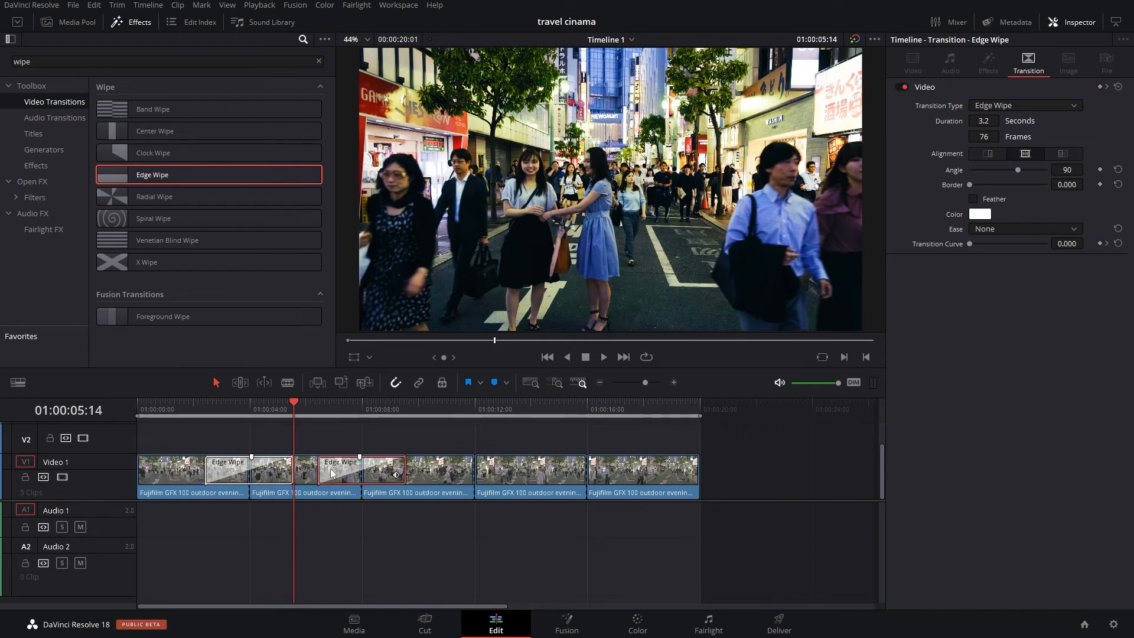
pyautogui.keyDown('alt'); pyautogui.moveTo(447, 473); pyautogui.dragTo(474, 473); pyautogui.keyUp('alt')
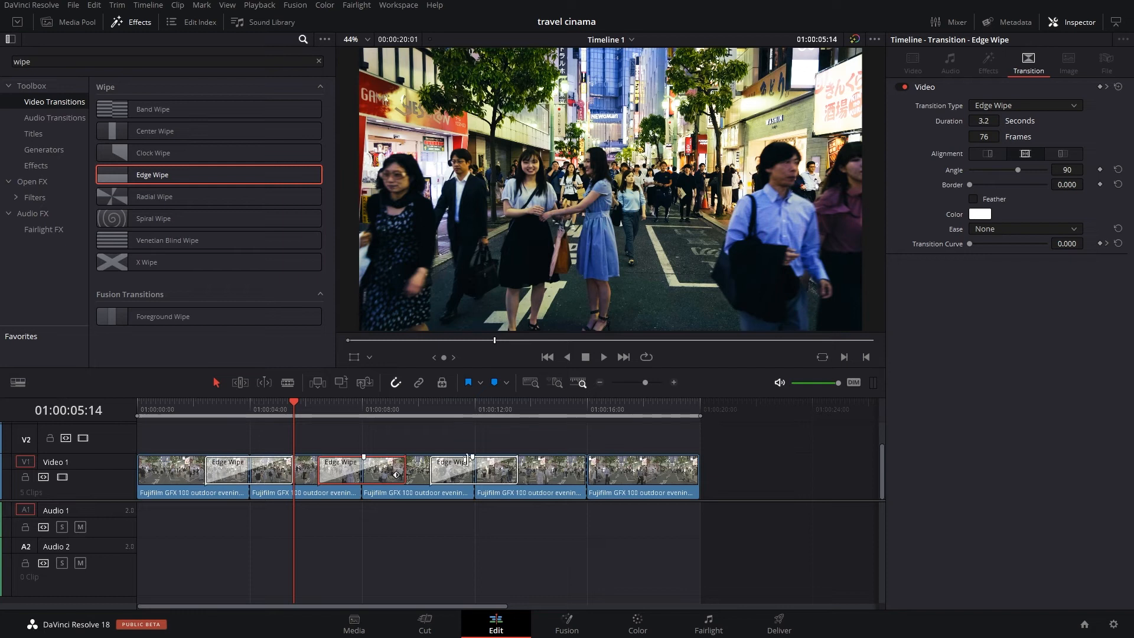